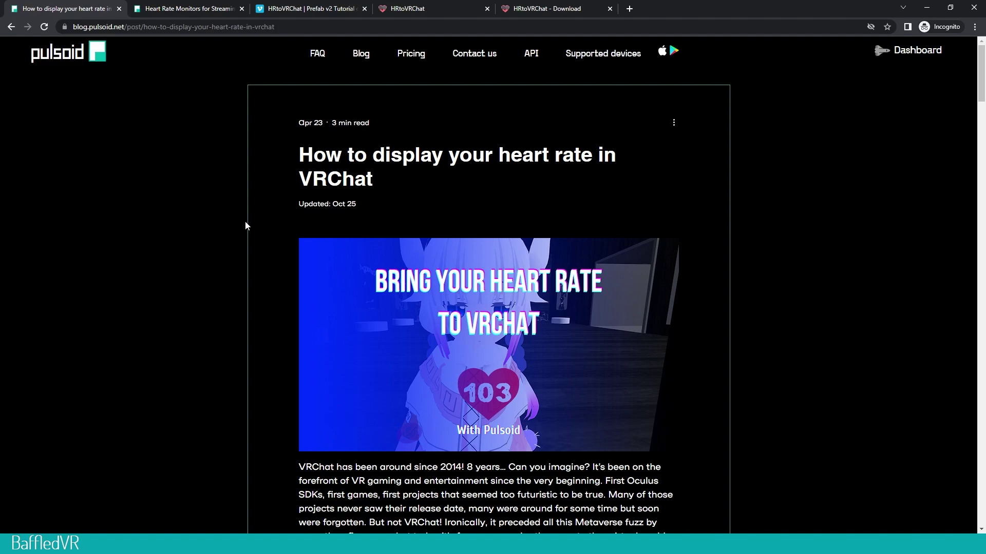
Scroll through the Pulsoid blog's heart rate article
scroll(398, 277, down, 10)
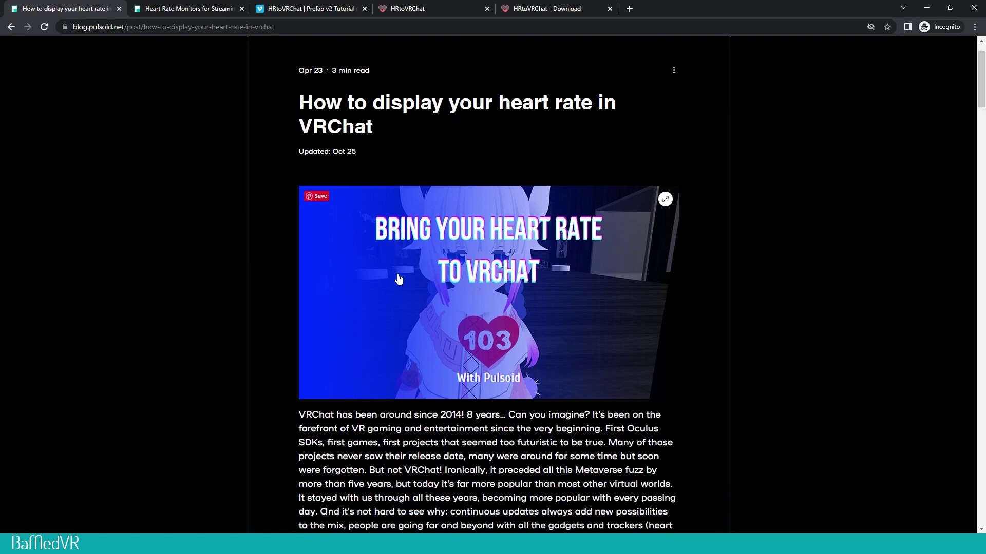
scroll(399, 276, down, 18)
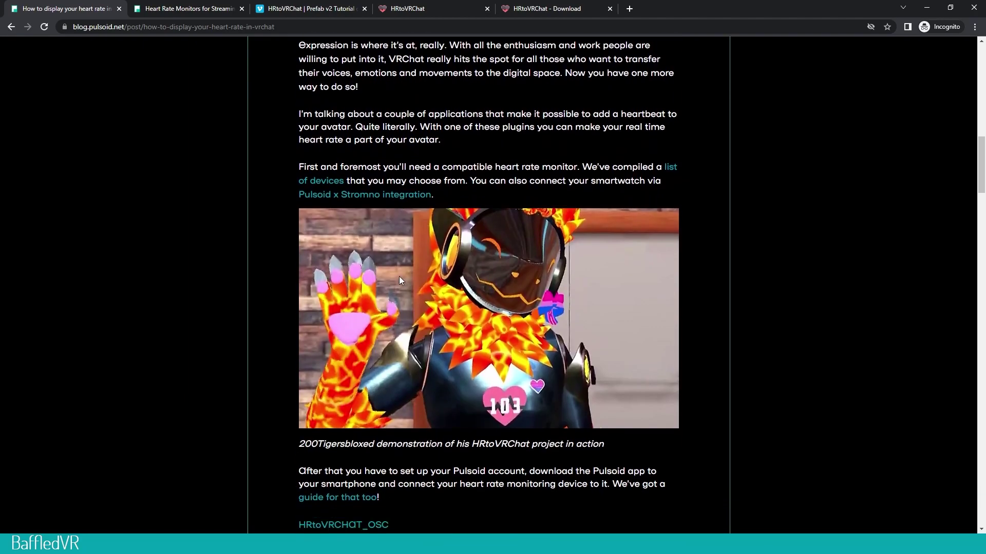
scroll(400, 277, down, 12)
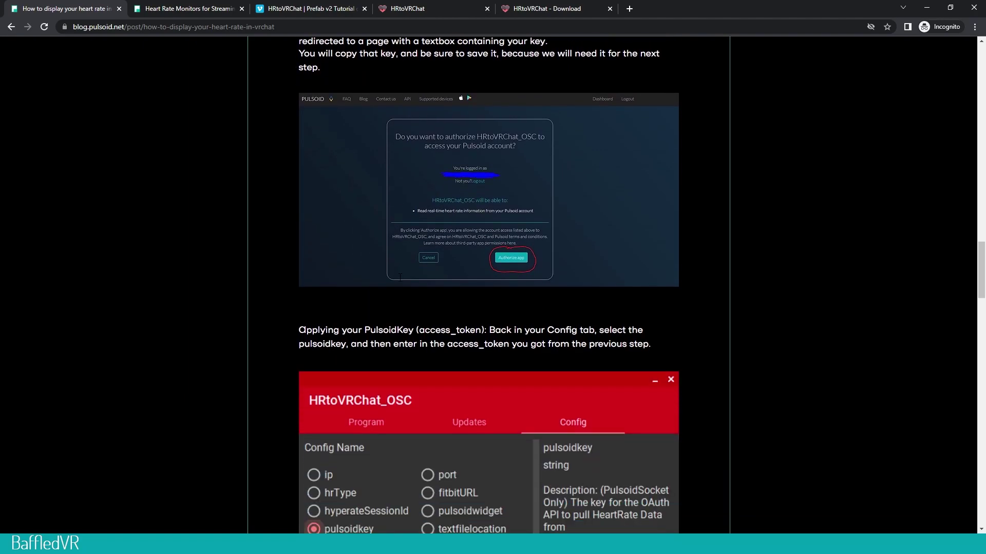
scroll(400, 285, down, 10)
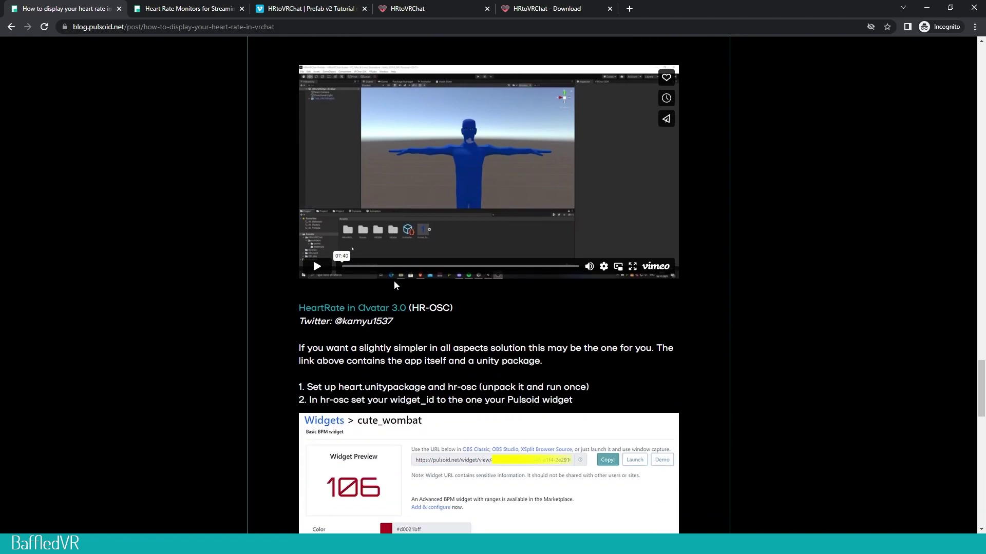
scroll(393, 281, up, 8)
Glance at the HRtoVRChat Prefab v2 Vimeo tutorial, then return to the article
click(190, 9)
click(308, 9)
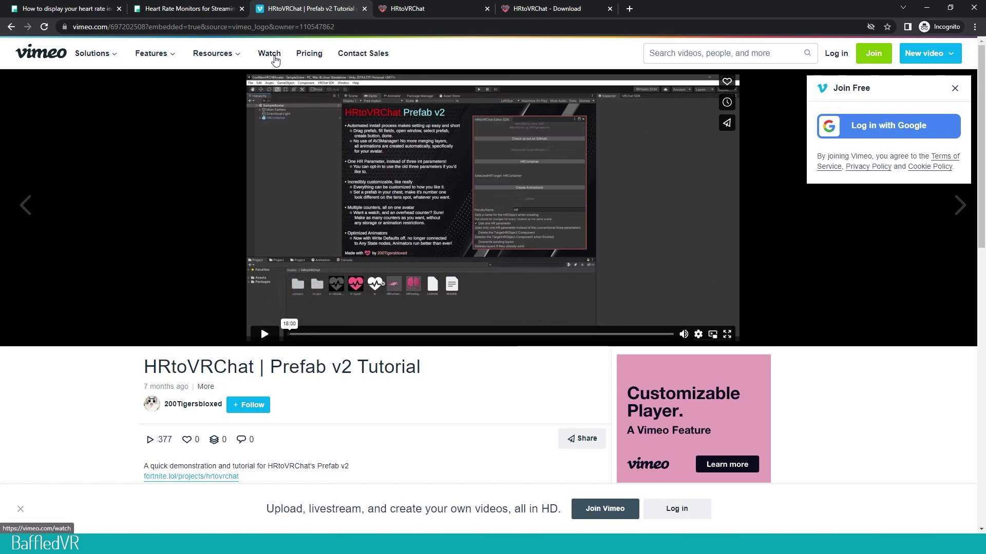
click(79, 8)
Go to the page of heart rate monitors compatible with Pulsoid
scroll(380, 269, down, 10)
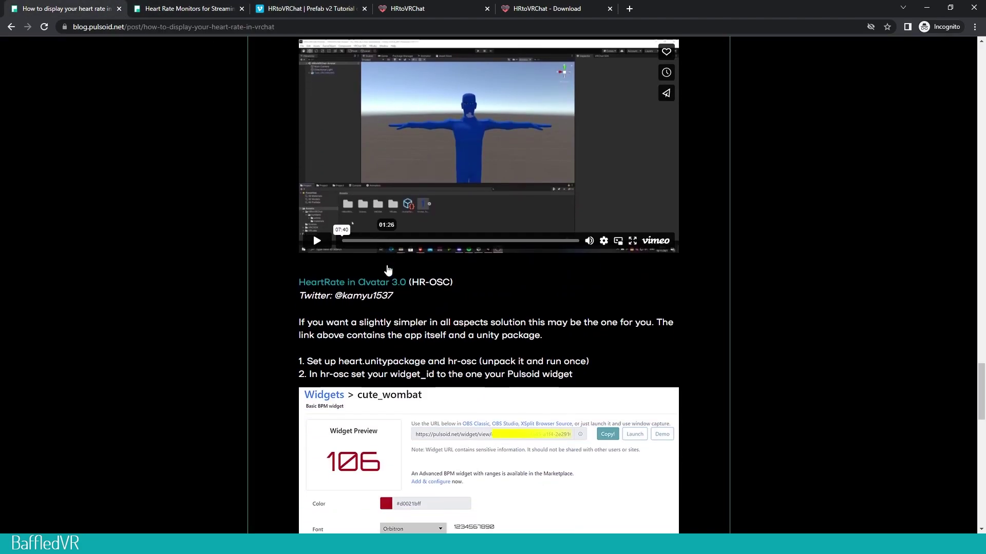
scroll(388, 272, up, 20)
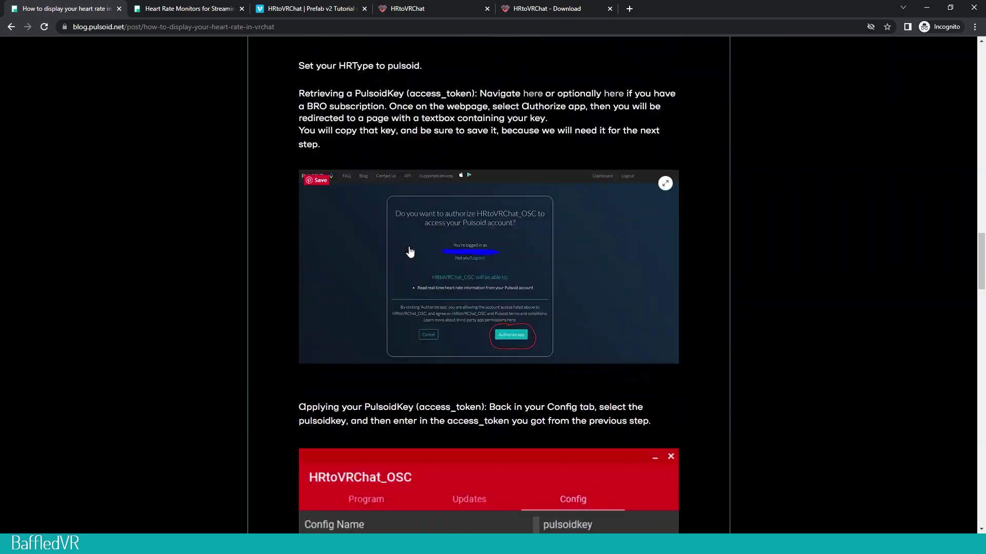
scroll(410, 252, up, 10)
click(173, 5)
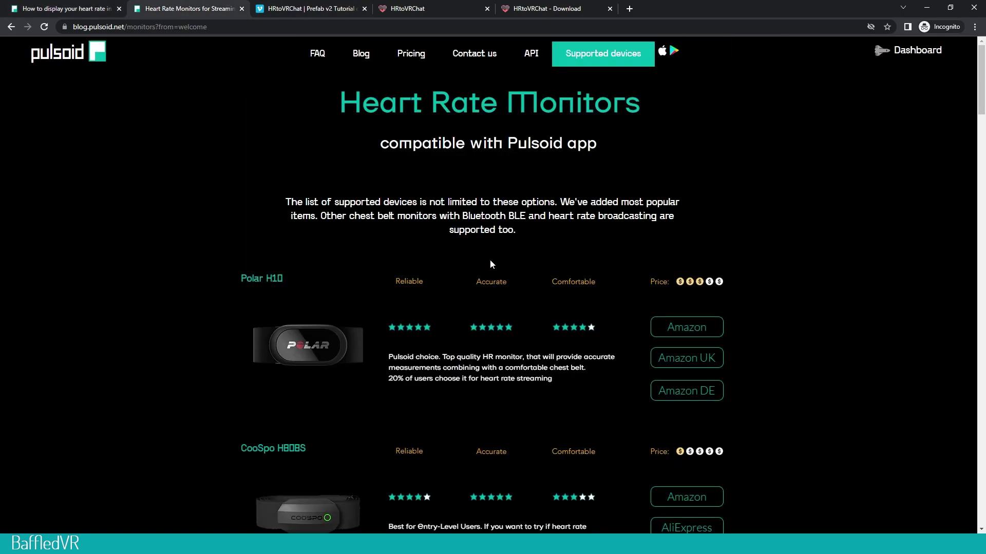
Browse the compatible monitors list, including the Polar H10 and CooSpo H808S
scroll(493, 257, down, 4)
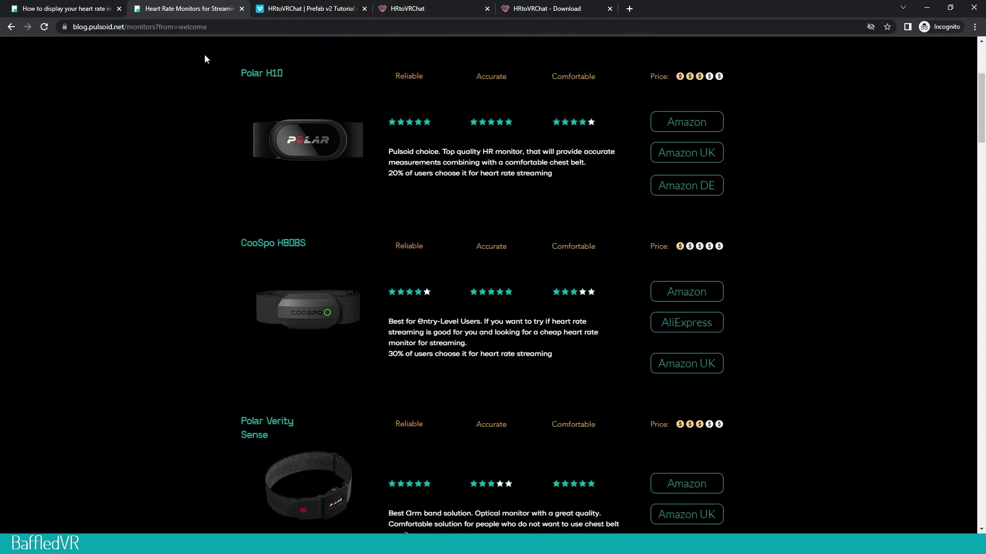
scroll(149, 66, up, 4)
scroll(312, 304, down, 1)
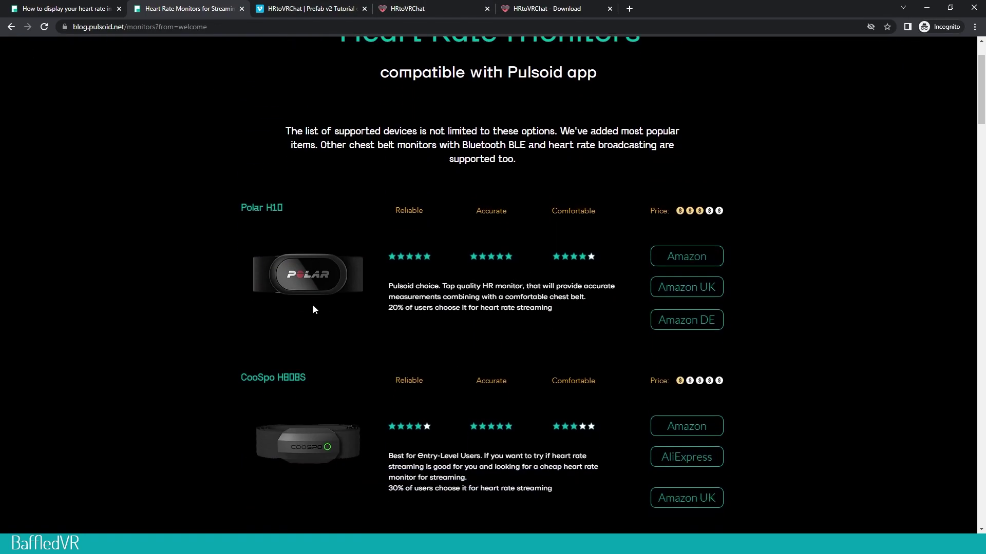
scroll(313, 309, down, 1)
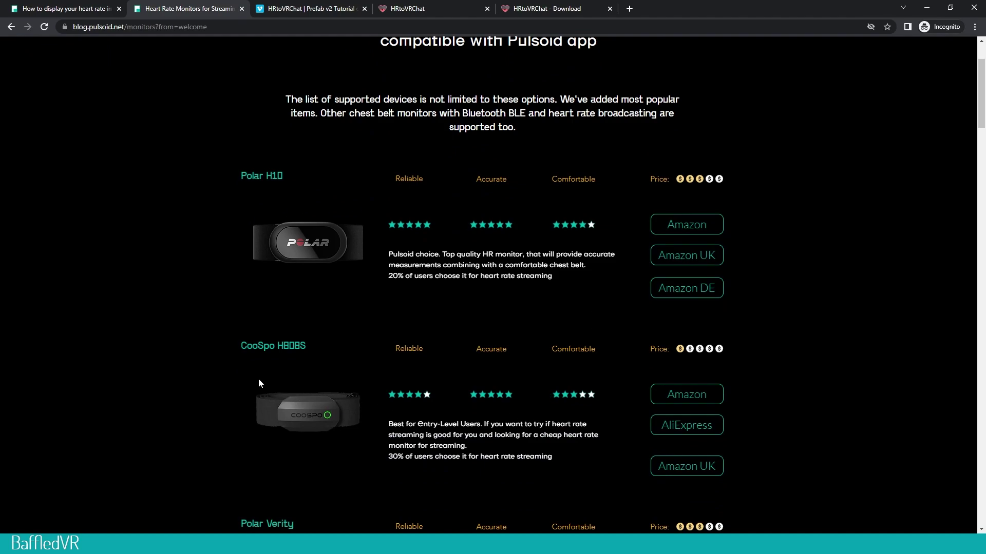
Check the CooSpo H808S Amazon listing, then close it and the monitors tab
click(667, 389)
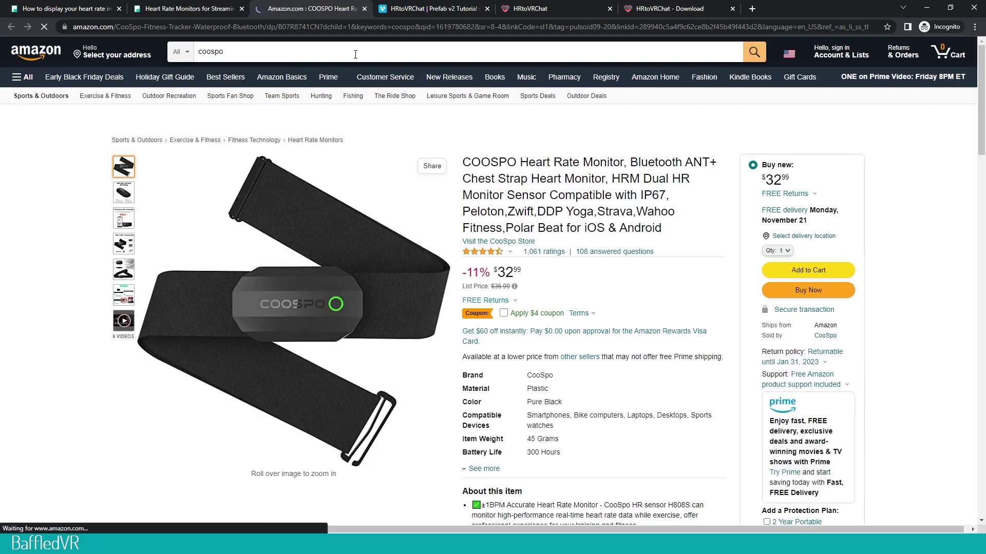
click(241, 9)
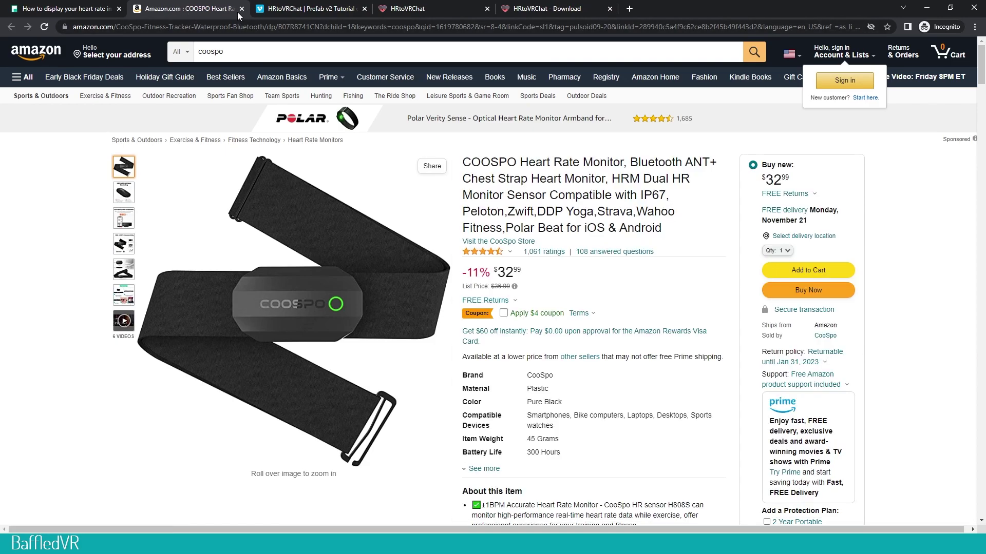
click(239, 10)
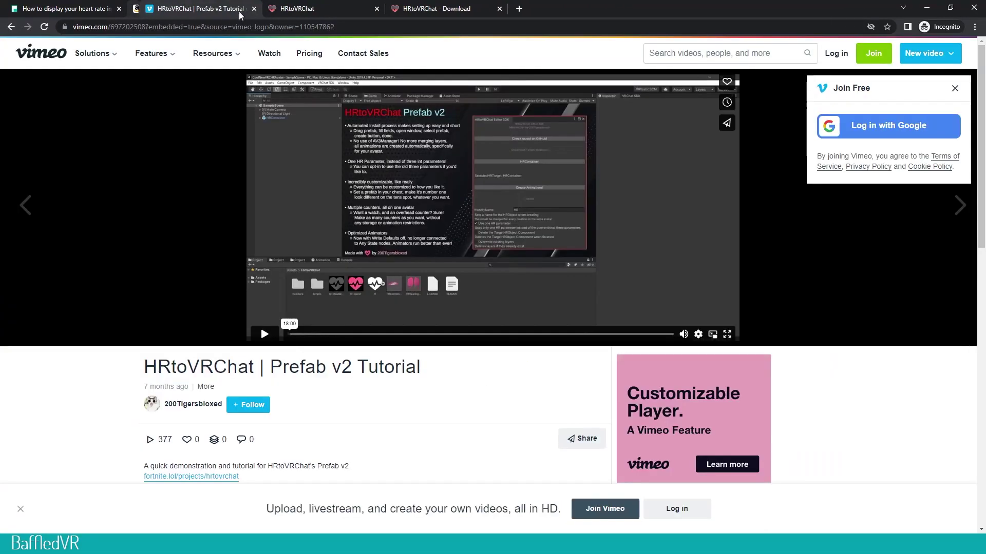
Look over the HRtoVRChat website's home page
click(310, 10)
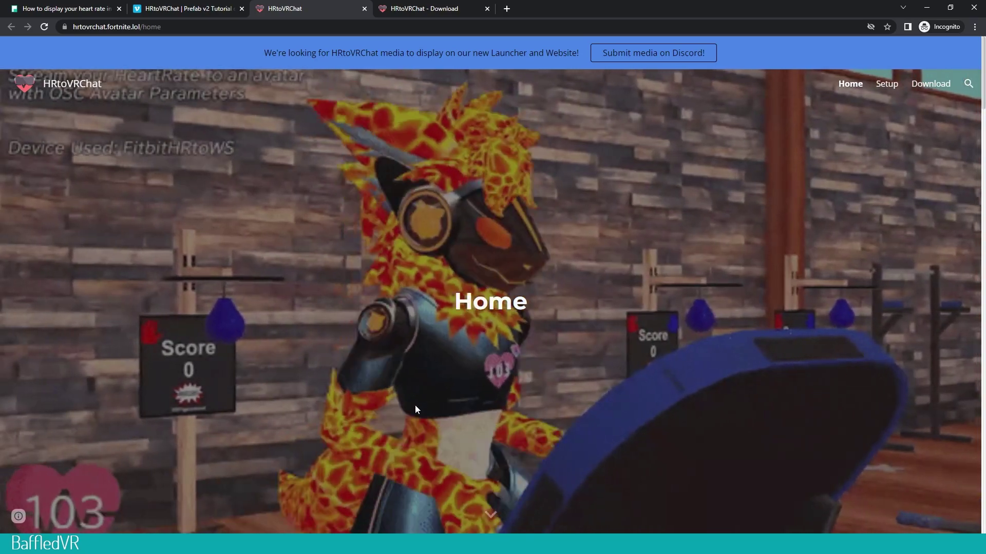
scroll(408, 337, down, 3)
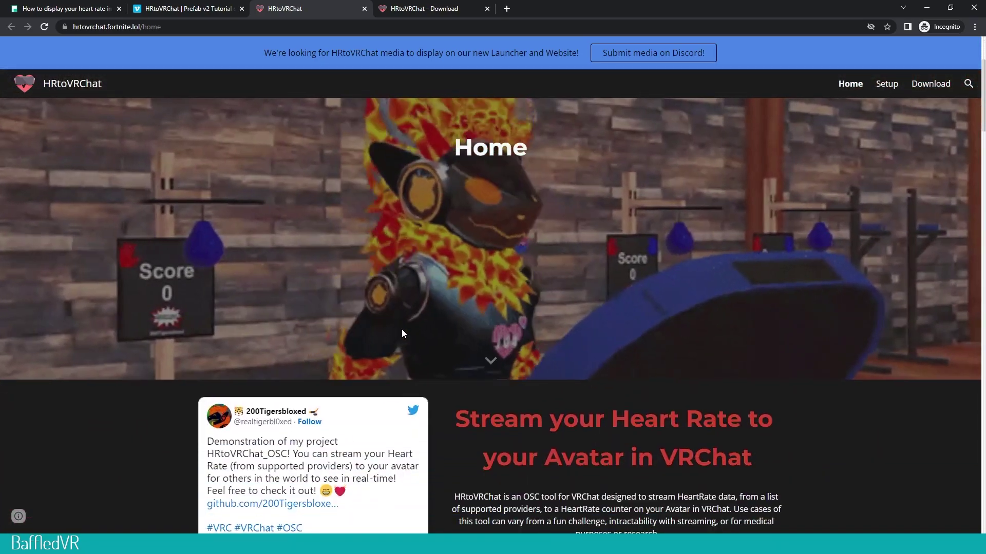
scroll(402, 331, down, 6)
scroll(379, 289, down, 1)
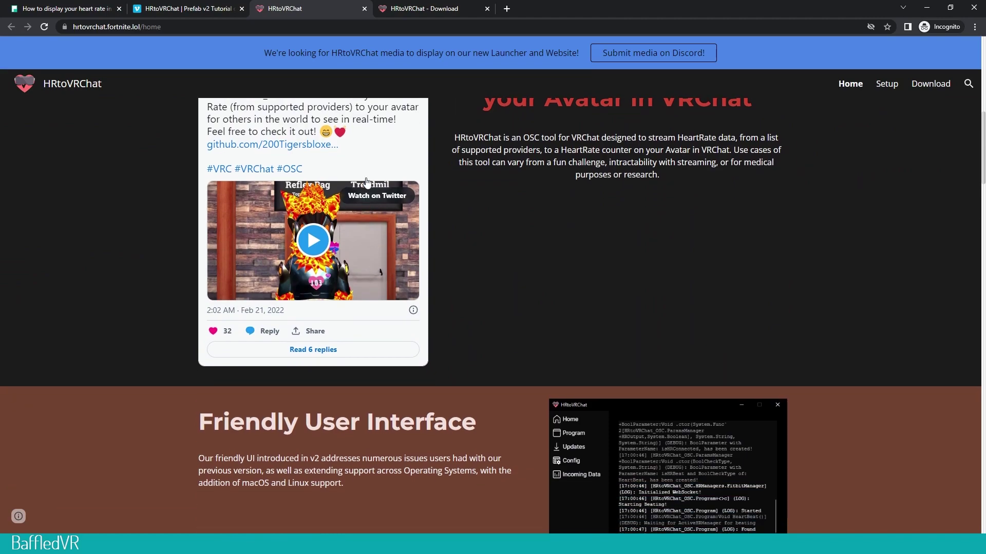
Review the Download page's Unity Package section, then minimise Chrome to reveal Unity
click(401, 9)
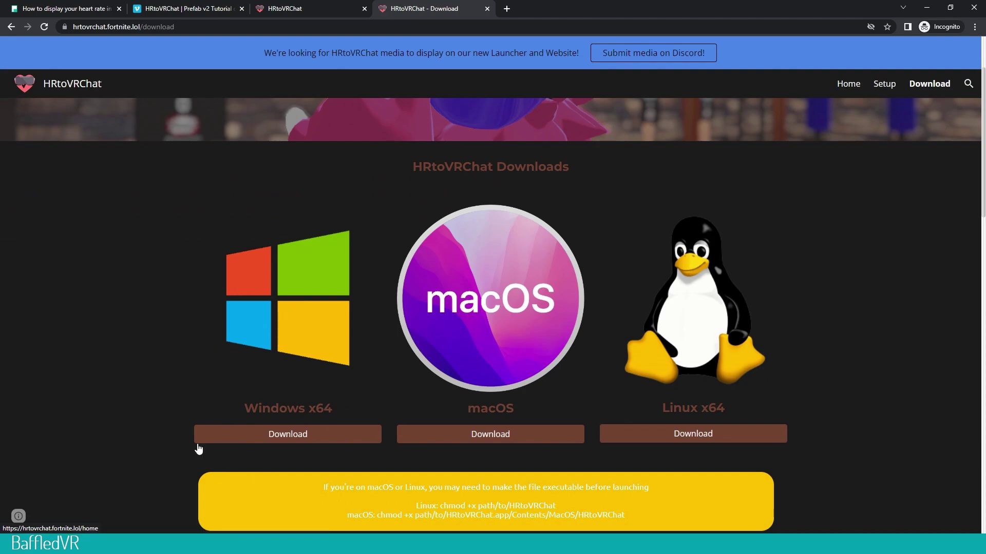
scroll(313, 358, down, 4)
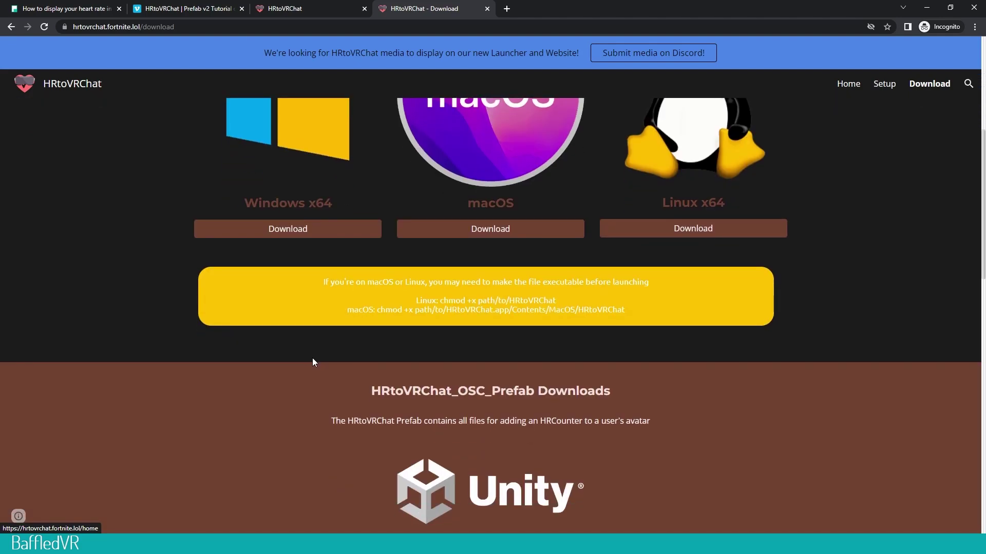
scroll(330, 368, down, 5)
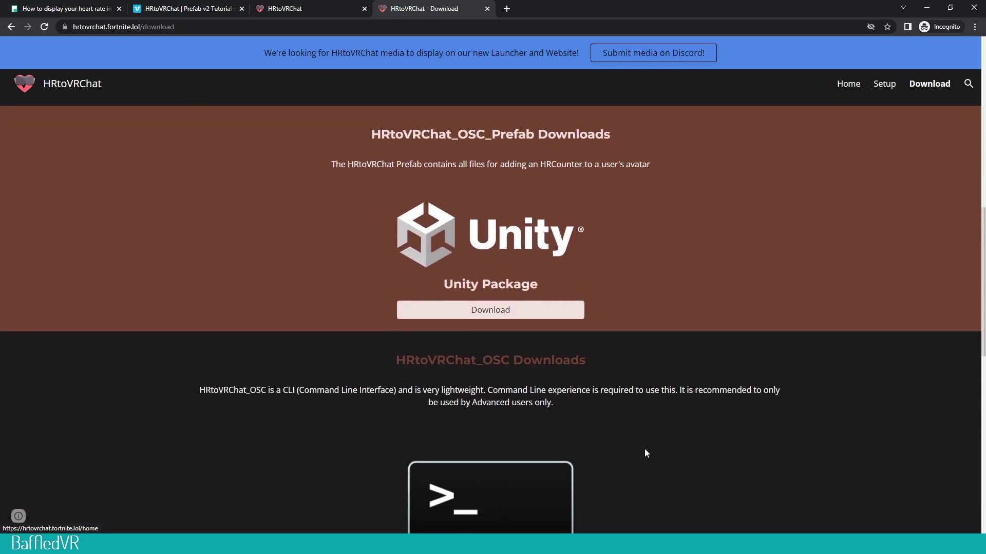
click(927, 7)
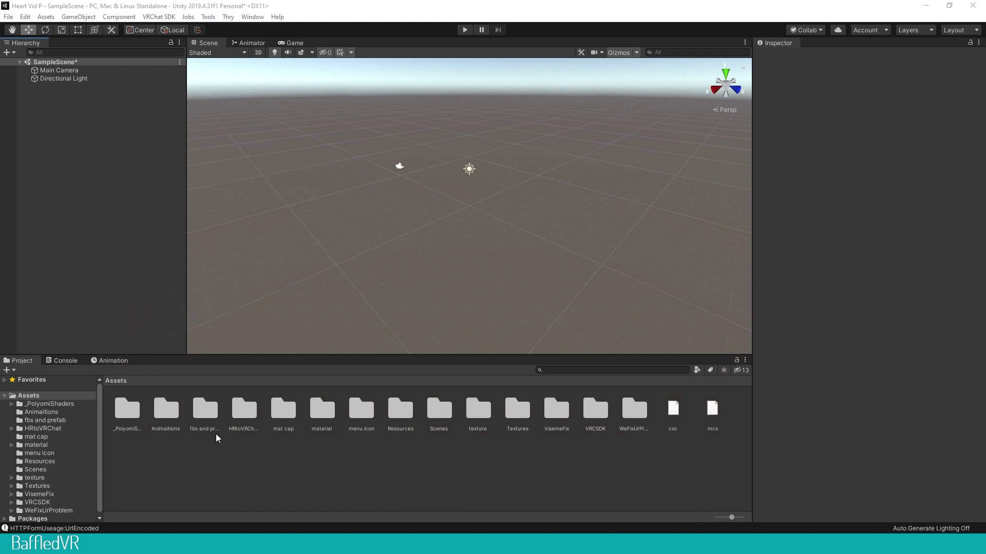
Place the panda boi 2.0 prefab from the fbx and prefab folder at position 0,0,0
click(52, 421)
drag(416, 216, 423, 212)
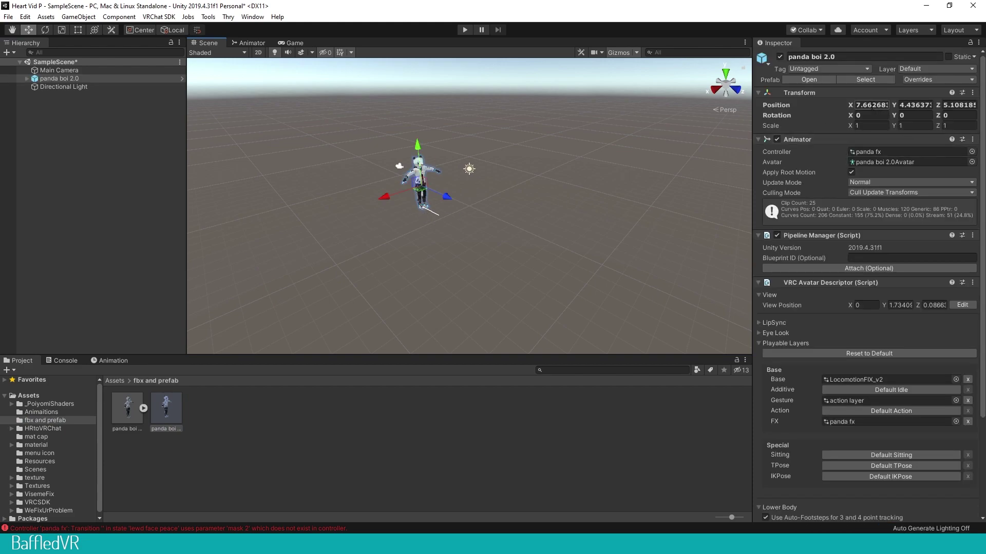
text(0)
key(Tab)
text(0)
key(Tab)
text(0)
key(Return)
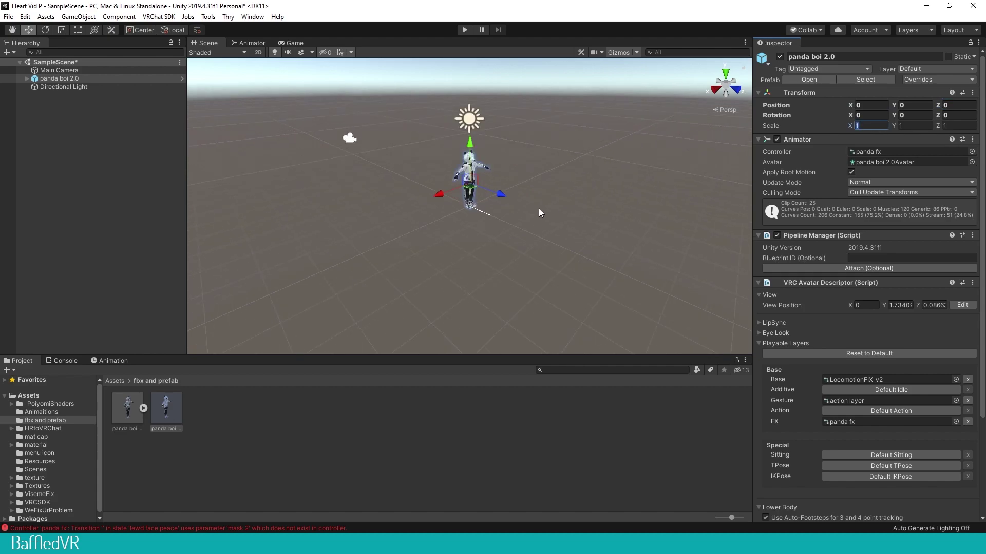
Set the avatar's X and Y scale to 1.05
key(f)
drag(485, 182, 401, 177)
click(869, 125)
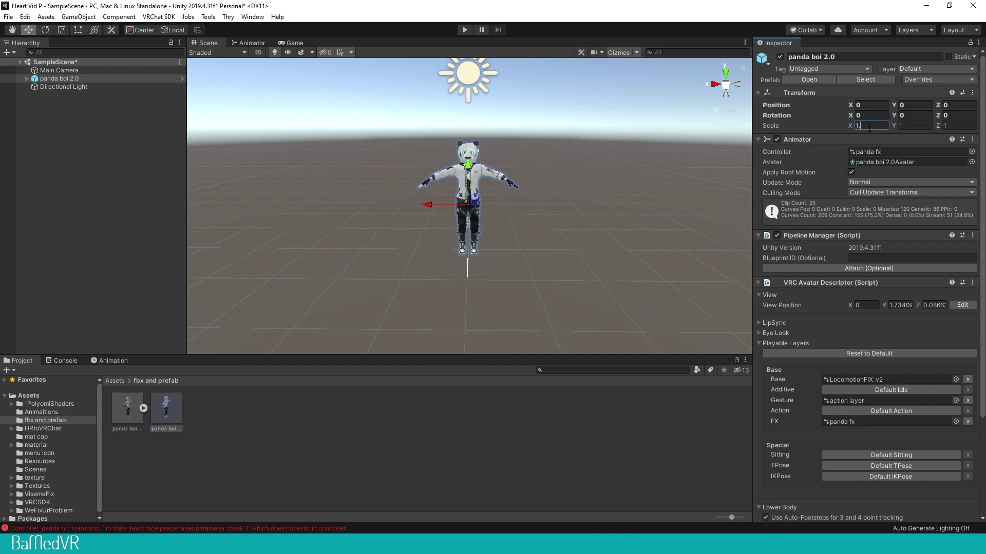
text(.05)
click(914, 125)
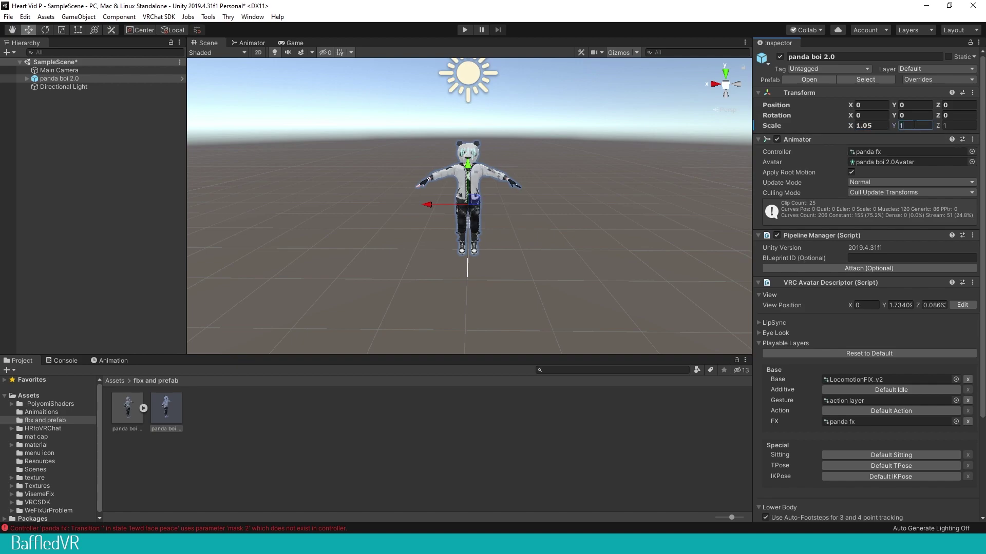
text(1.05)
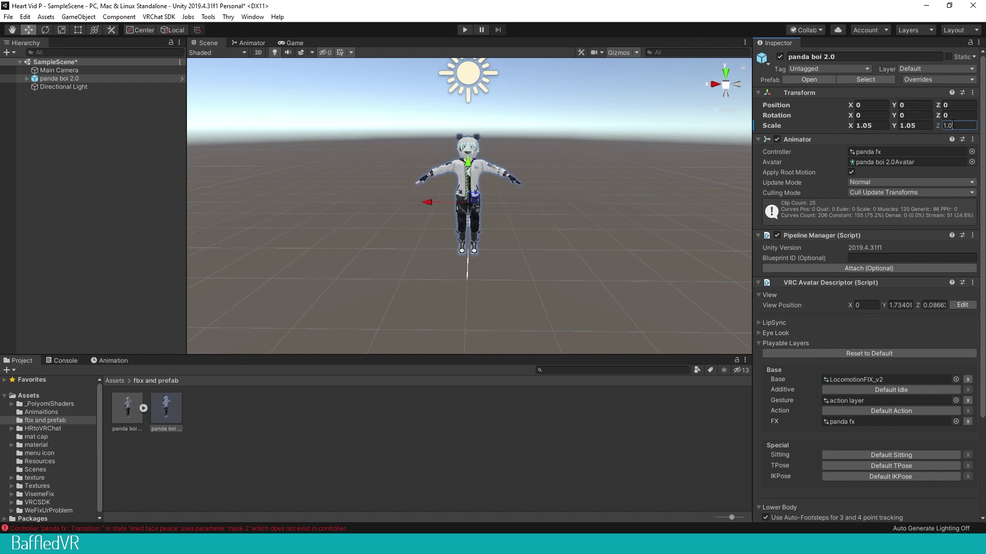
click(633, 279)
scroll(526, 230, up, 5)
scroll(534, 254, down, 3)
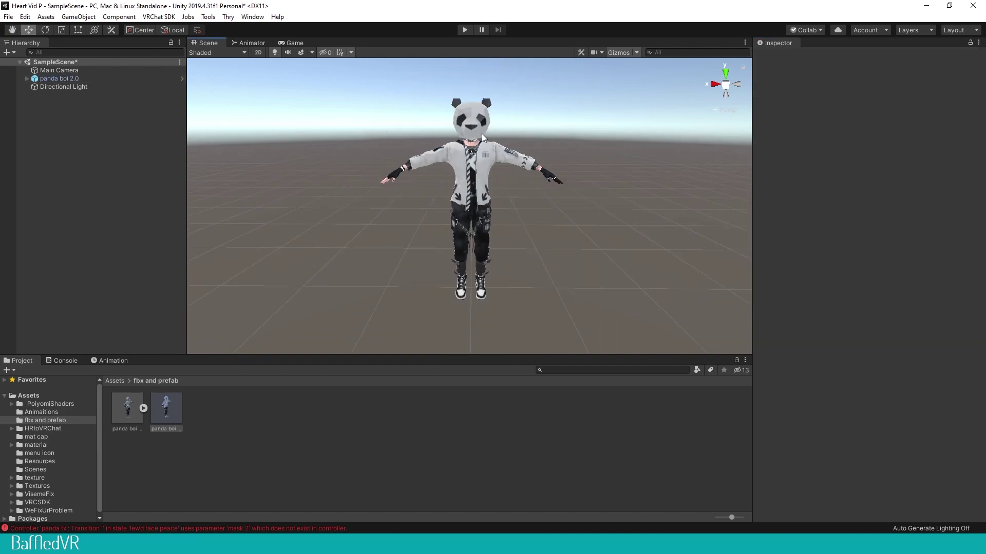
Parent the HRContainer prefab under the Armature > Hips > Spine > Chest bone
click(26, 78)
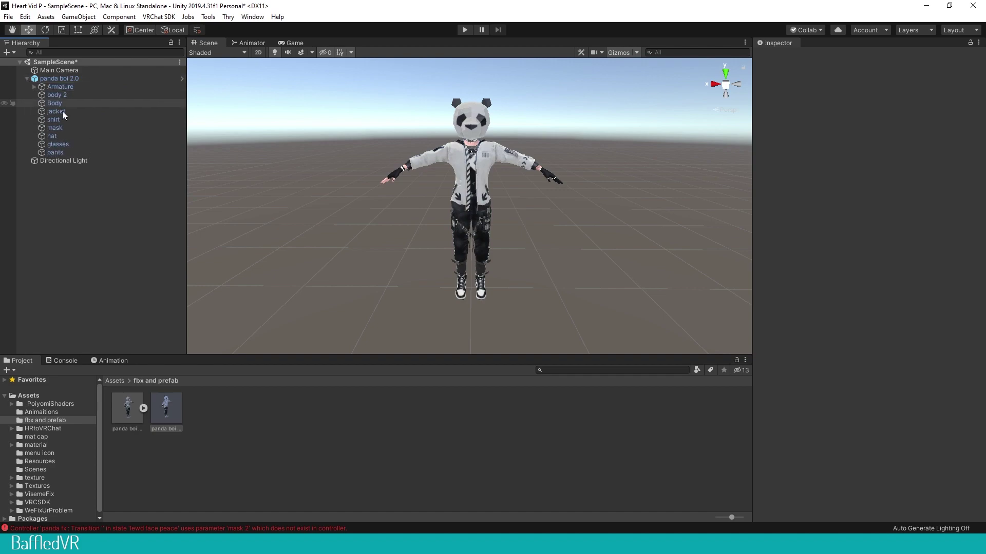
click(34, 86)
click(42, 95)
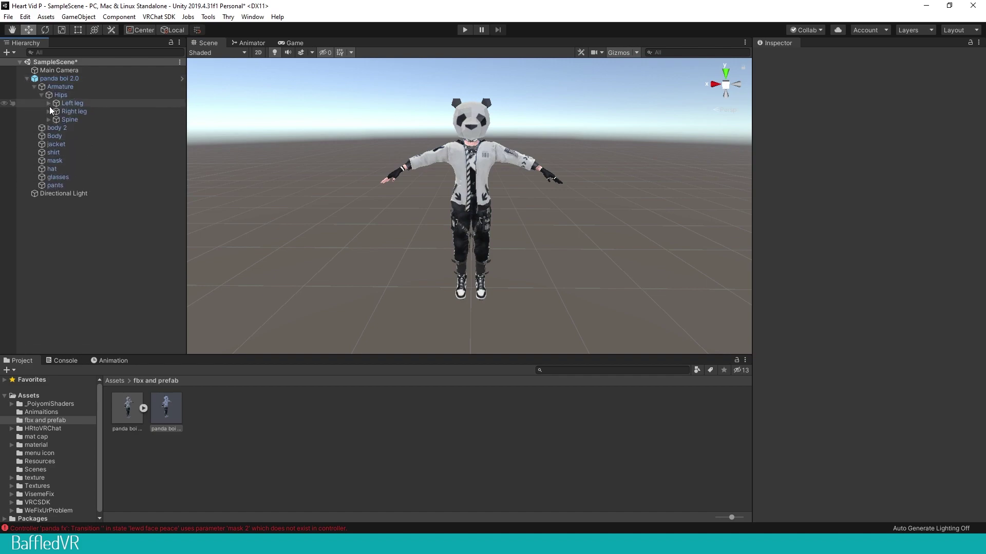
click(48, 119)
click(63, 127)
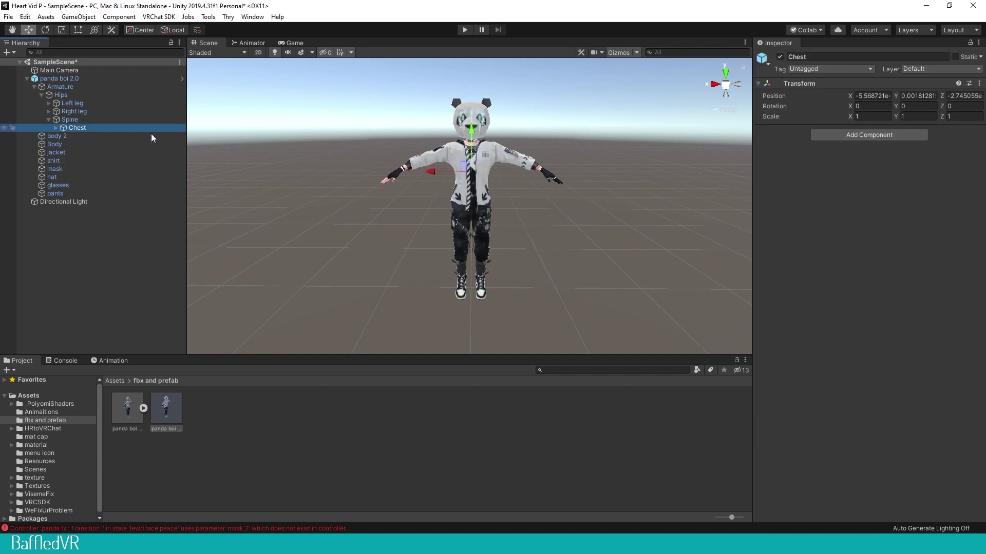
click(54, 429)
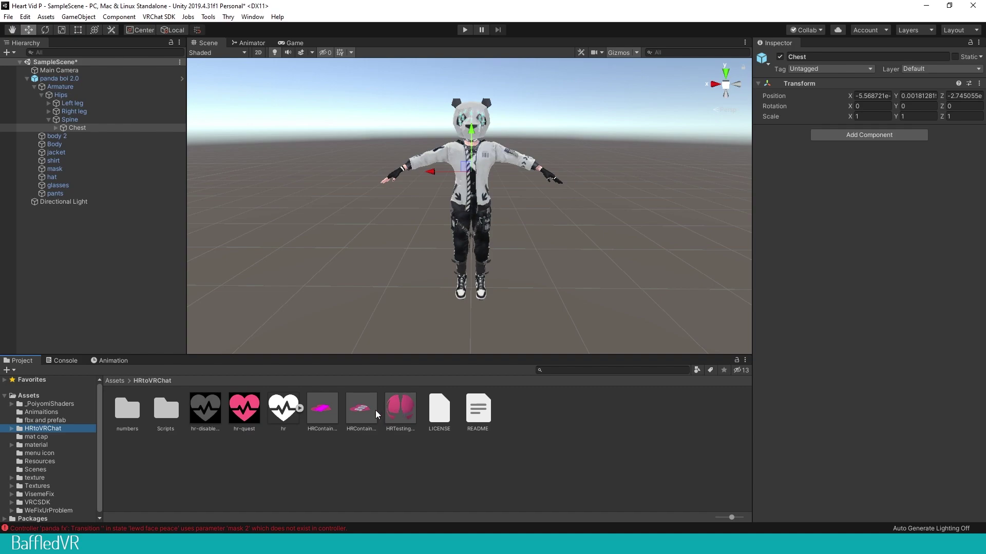
drag(362, 410, 81, 131)
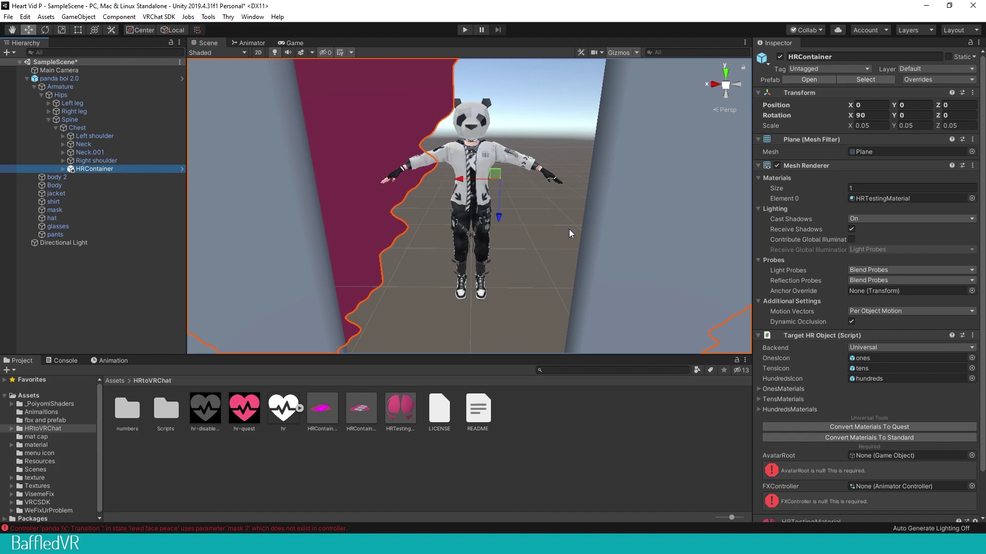
key(f)
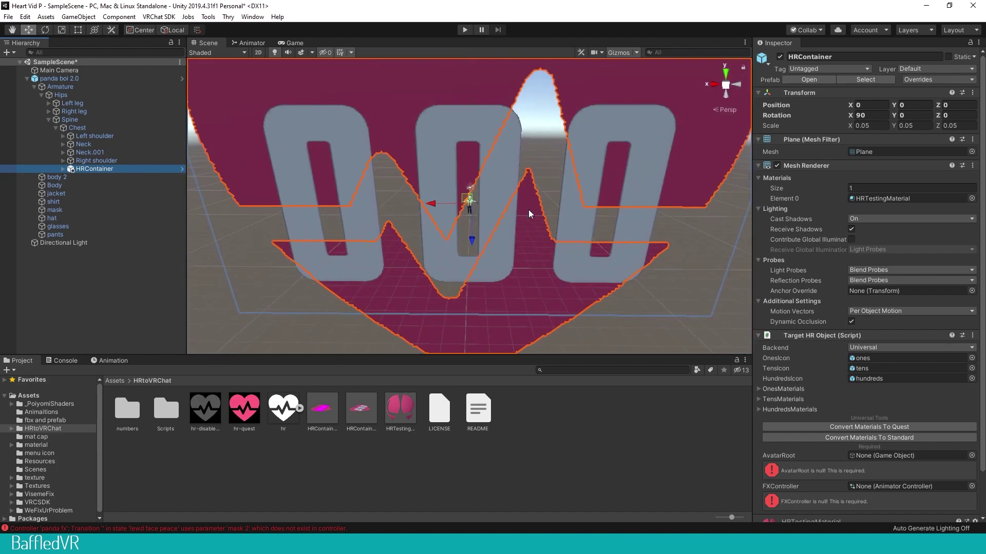
Shrink the heart counter to avatar size and set its Z position to 0
click(61, 30)
drag(469, 200, 431, 206)
scroll(536, 240, up, 5)
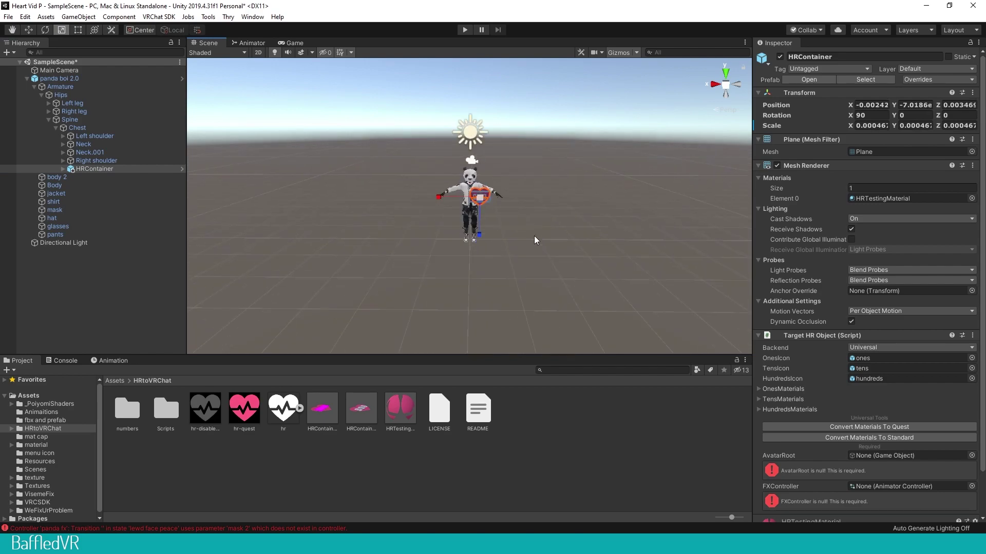
scroll(536, 240, up, 4)
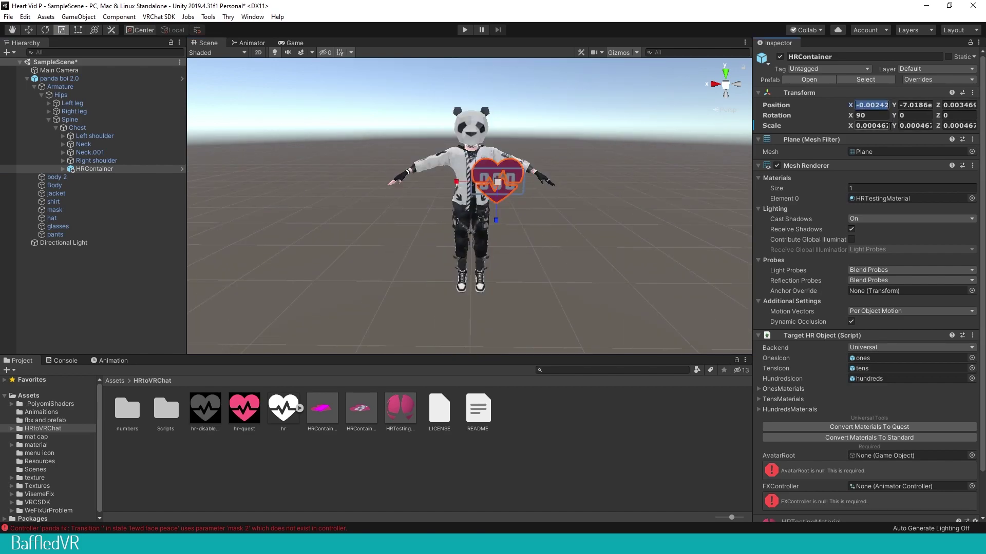
text(00)
click(962, 106)
text(0)
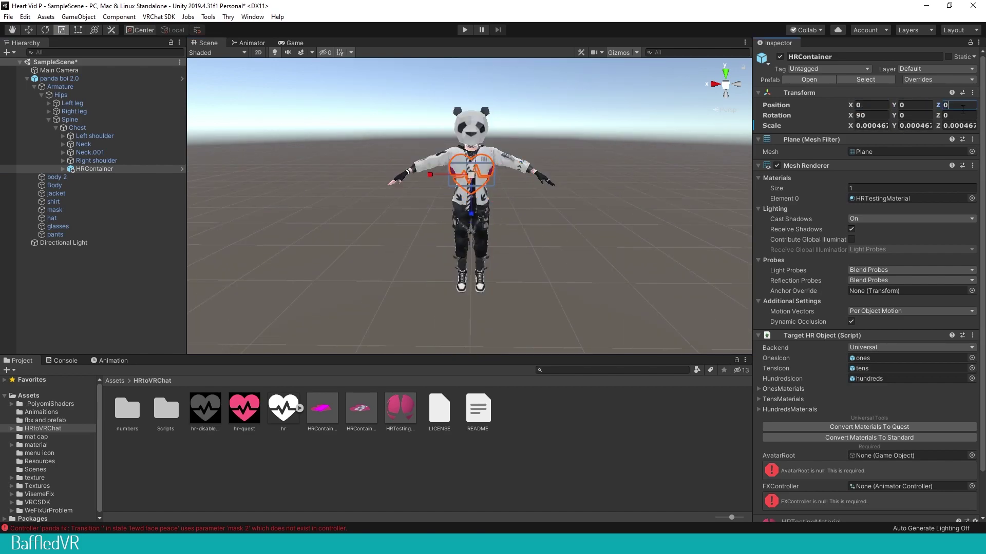
key(Return)
scroll(627, 158, up, 3)
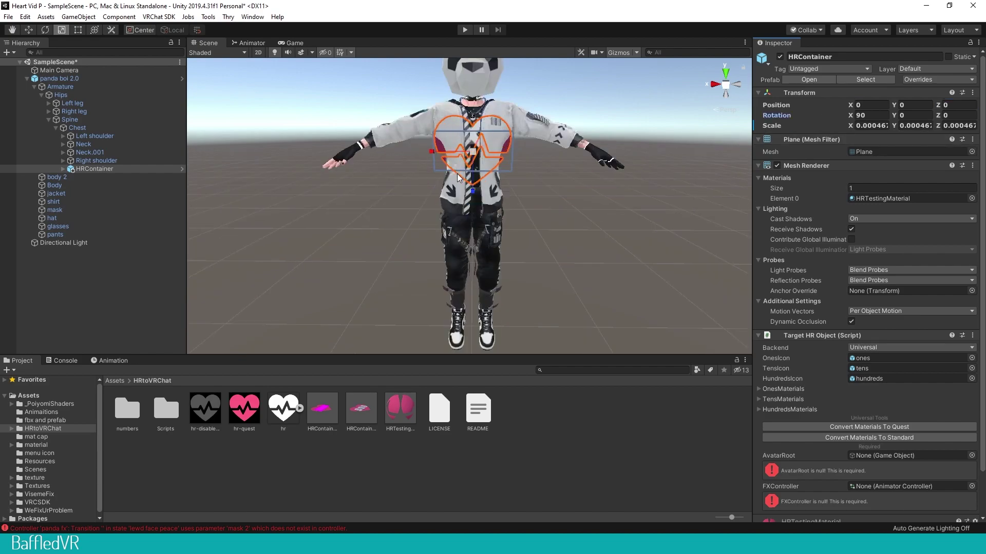
Move the heart counter out in front of the panda's chest
click(11, 30)
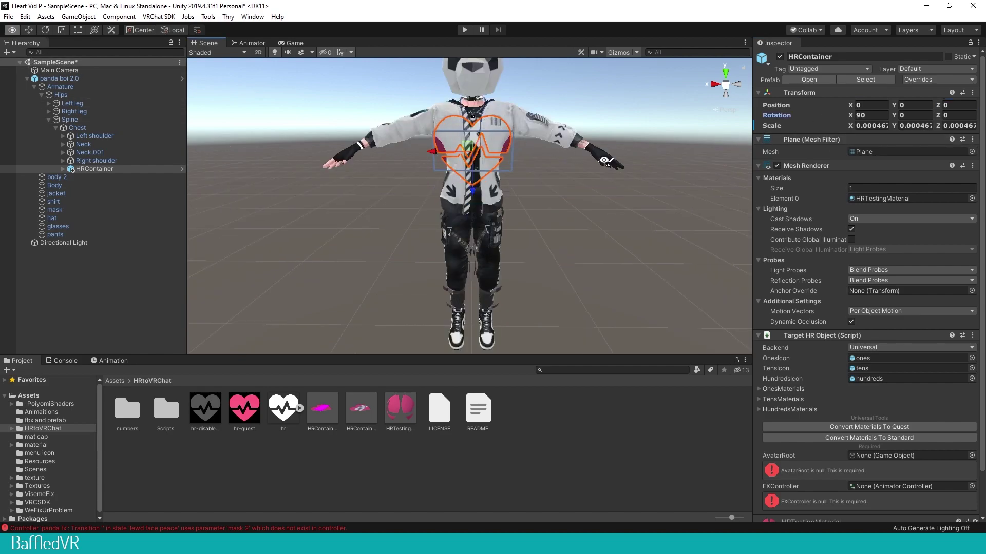
drag(215, 154, 354, 154)
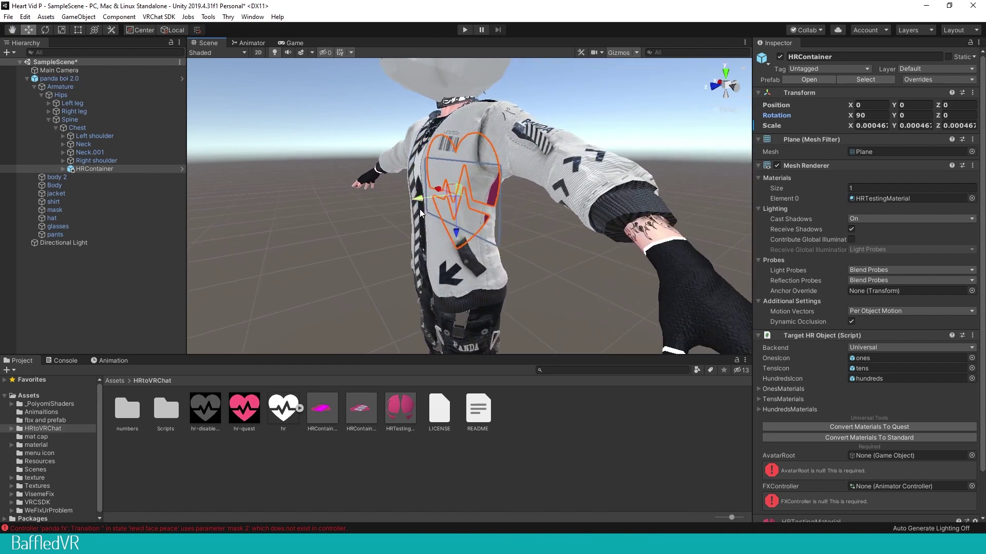
key(w)
drag(416, 203, 400, 205)
key(f)
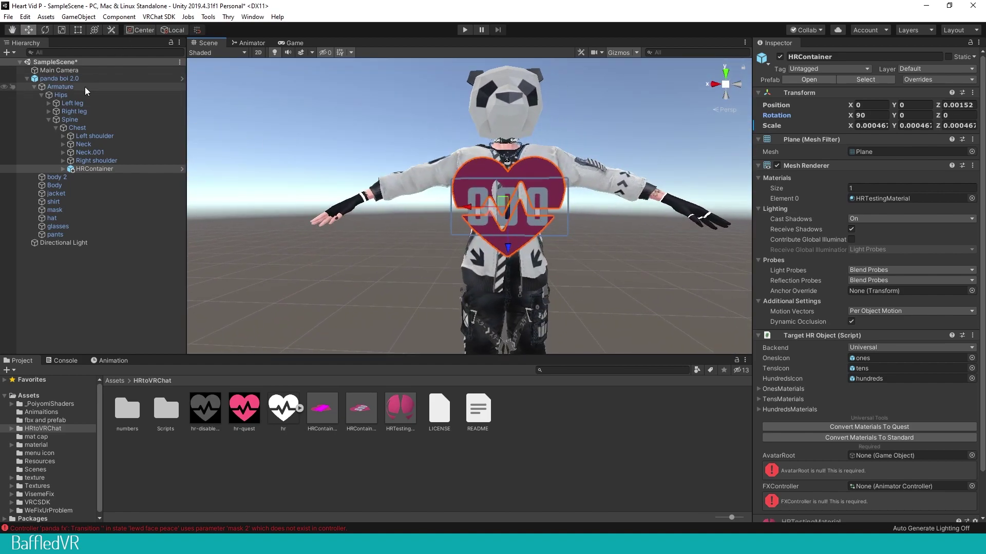
Shrink the heart to about 0.000284, set it on the chest, and tilt it to 81.938°
click(66, 32)
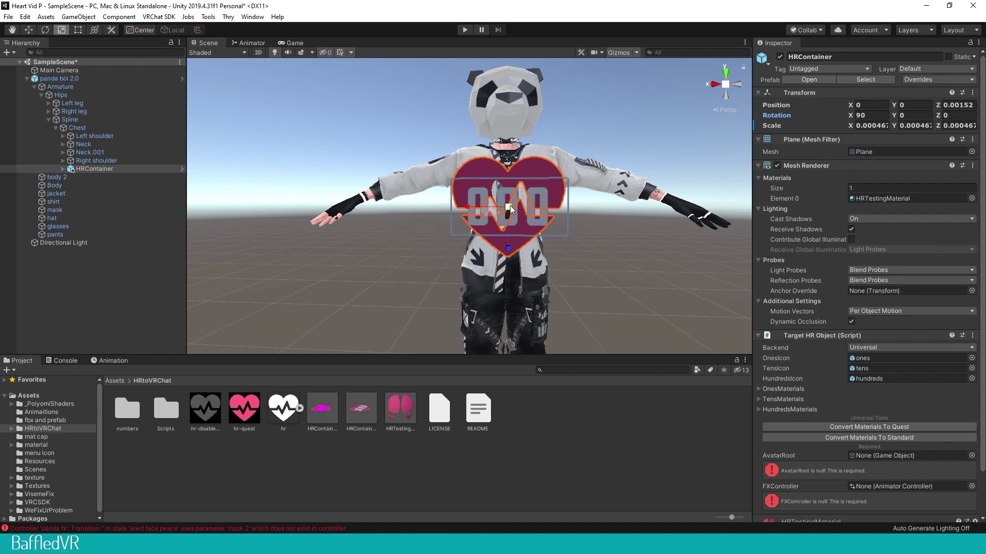
mouse_move(510, 206)
mouse_down()
mouse_move(492, 212)
mouse_move(512, 207)
mouse_up()
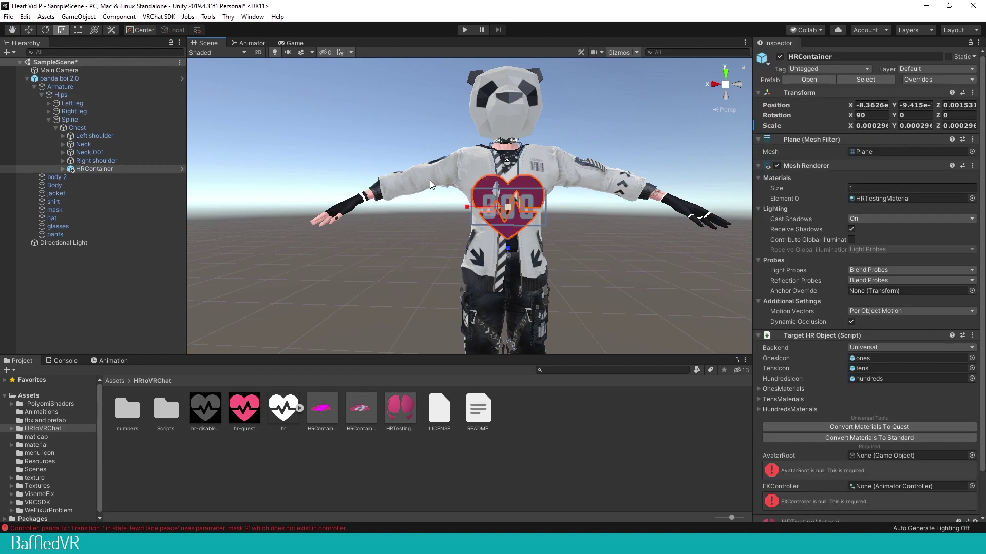
drag(429, 181, 304, 257)
key(w)
key(e)
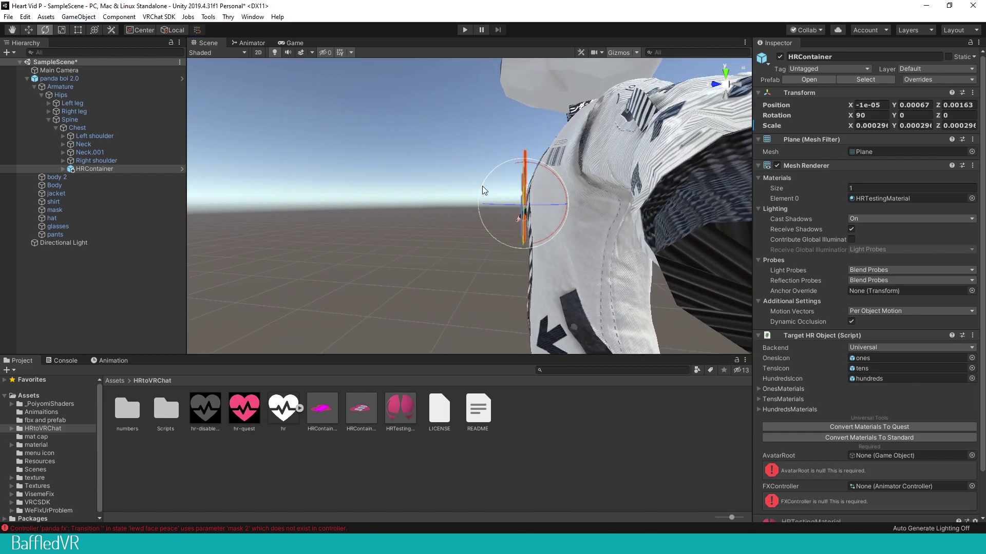
drag(483, 190, 605, 333)
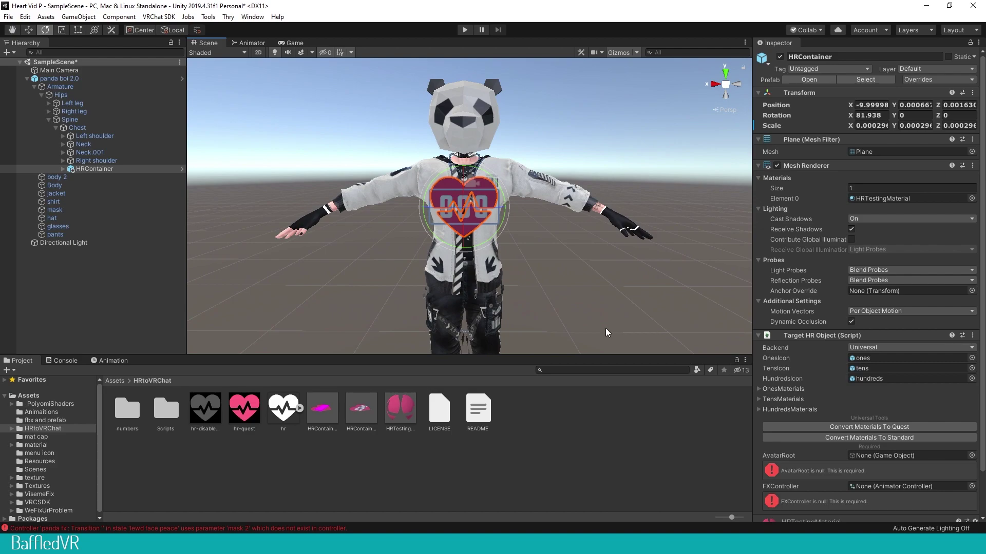
Change HRTestingMaterial's albedo from pink to a teal colour picked with the eyedropper
click(394, 409)
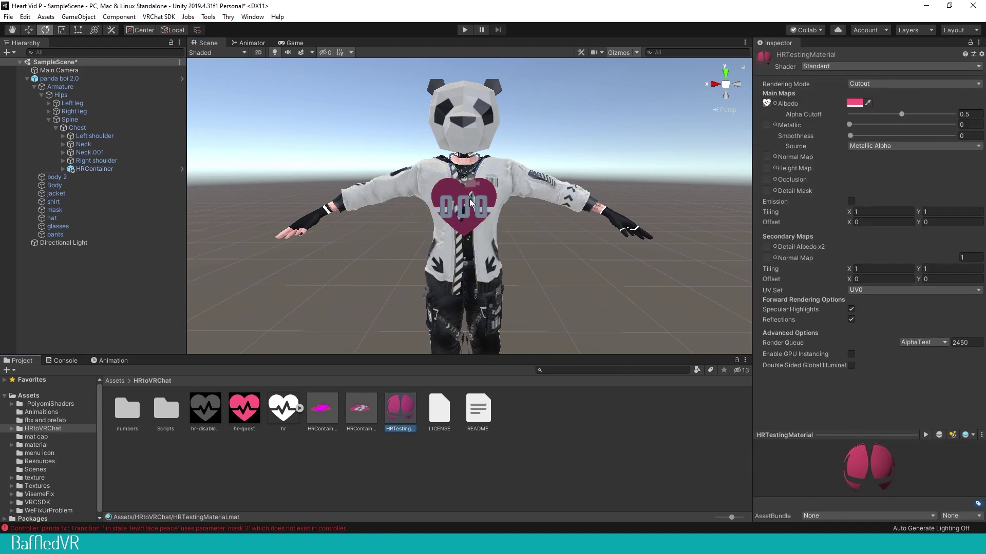
click(867, 102)
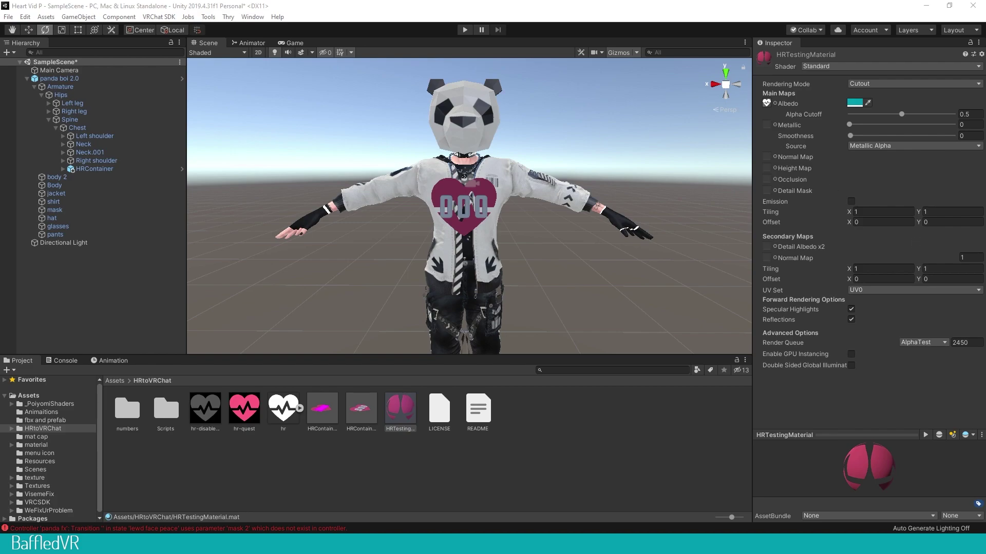
click(72, 170)
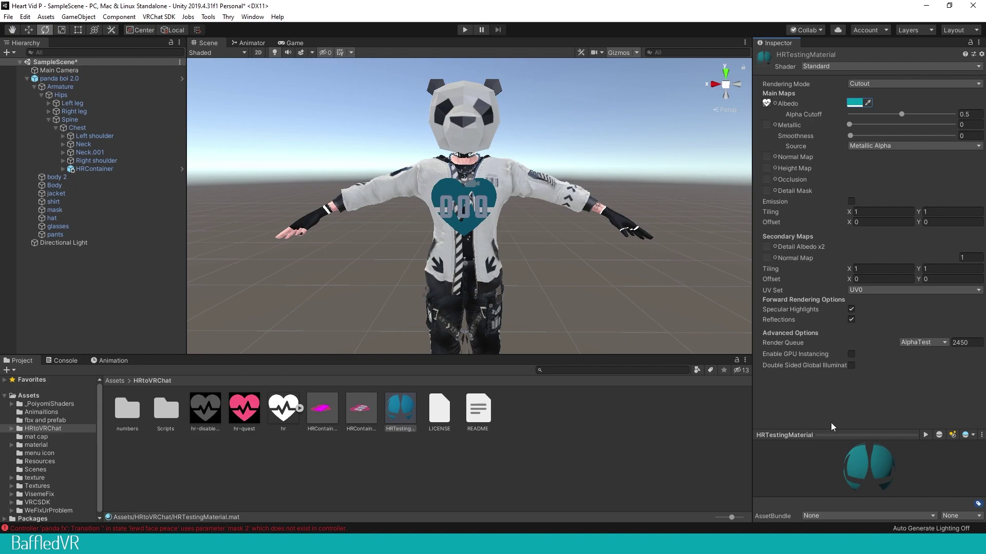
click(128, 166)
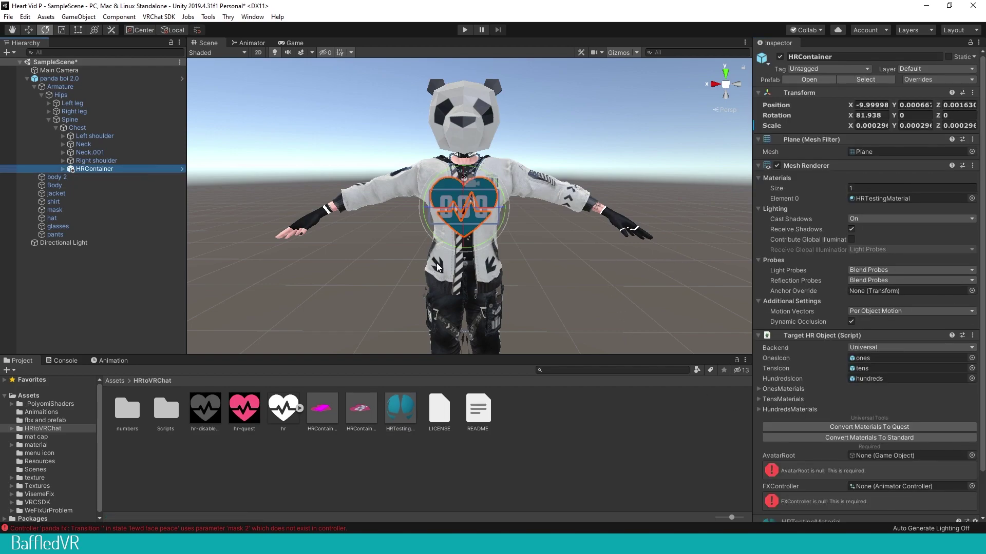
Set Target HR Object's FXController to panda fx and AvatarRoot to panda boi 2.0
scroll(919, 479, down, 3)
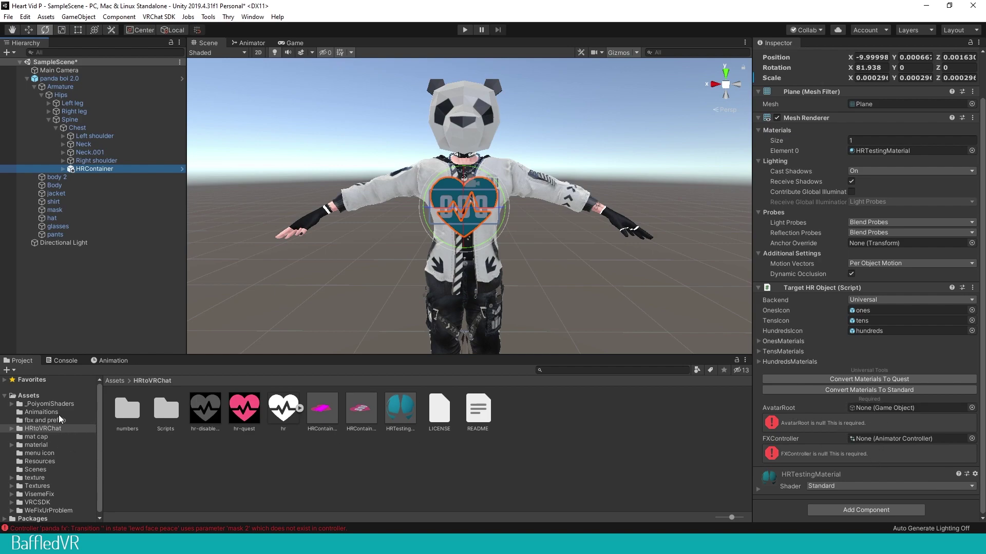
click(57, 79)
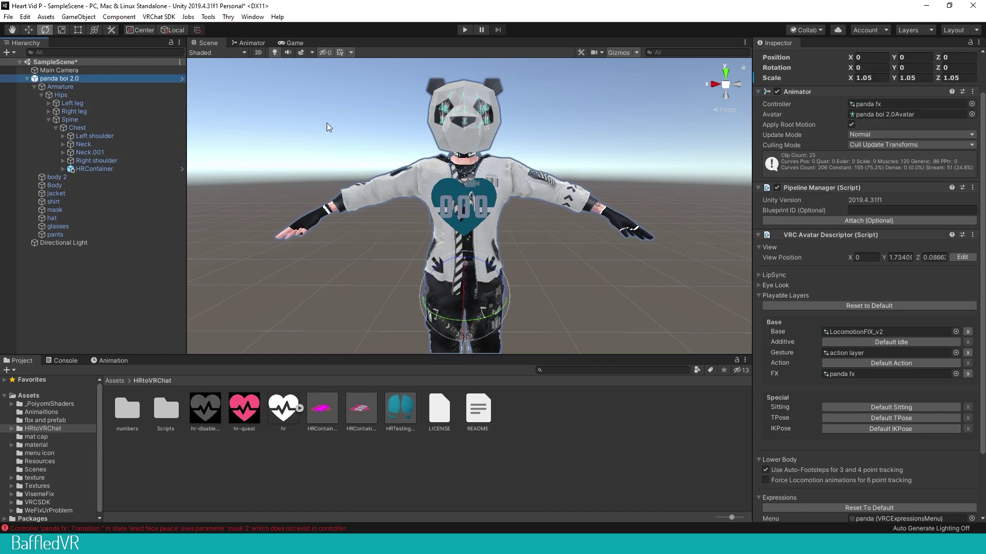
scroll(945, 377, down, 3)
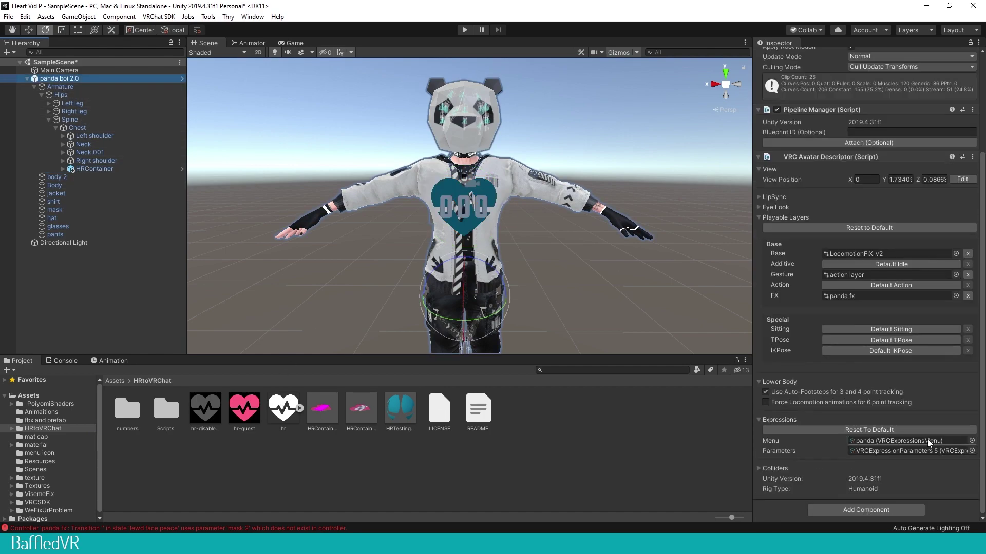
click(850, 295)
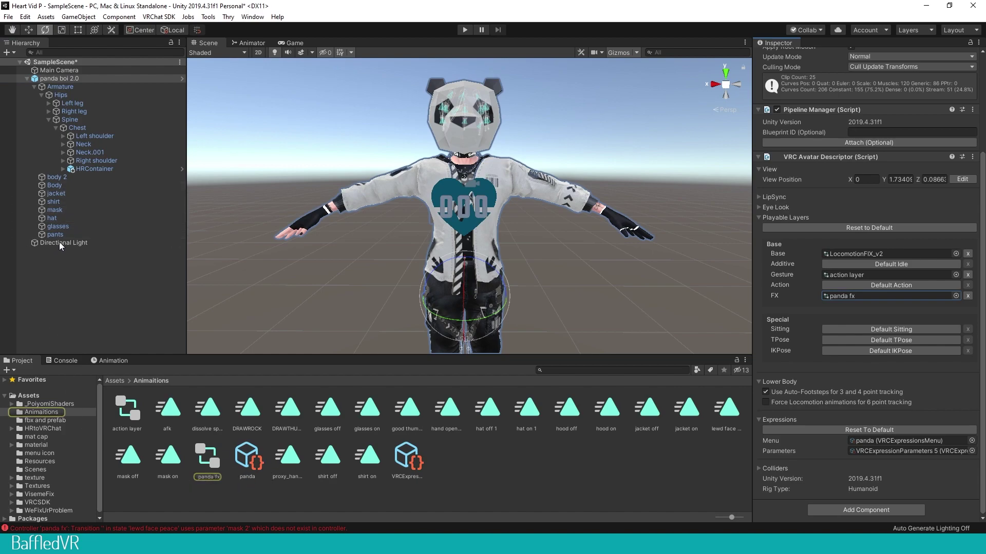
click(91, 171)
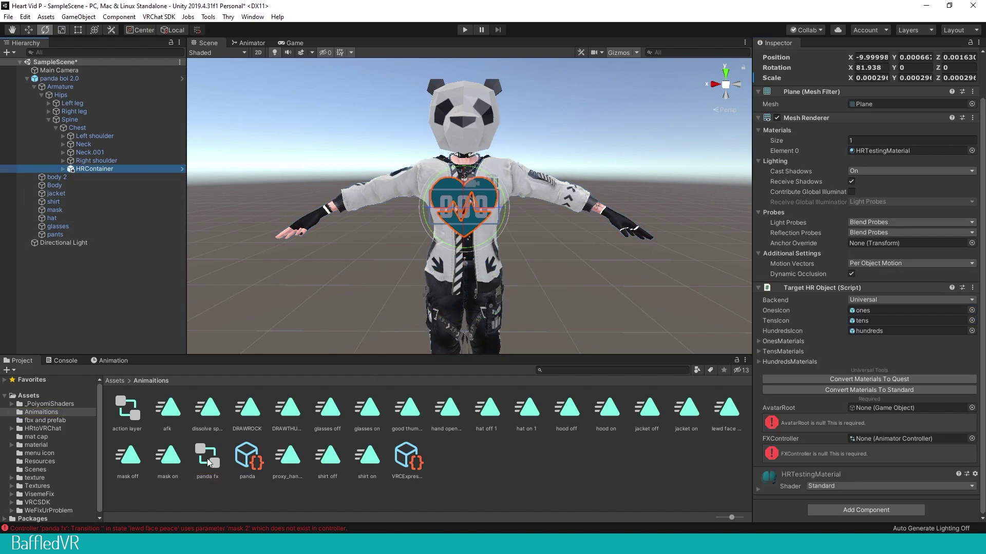
drag(208, 458, 883, 442)
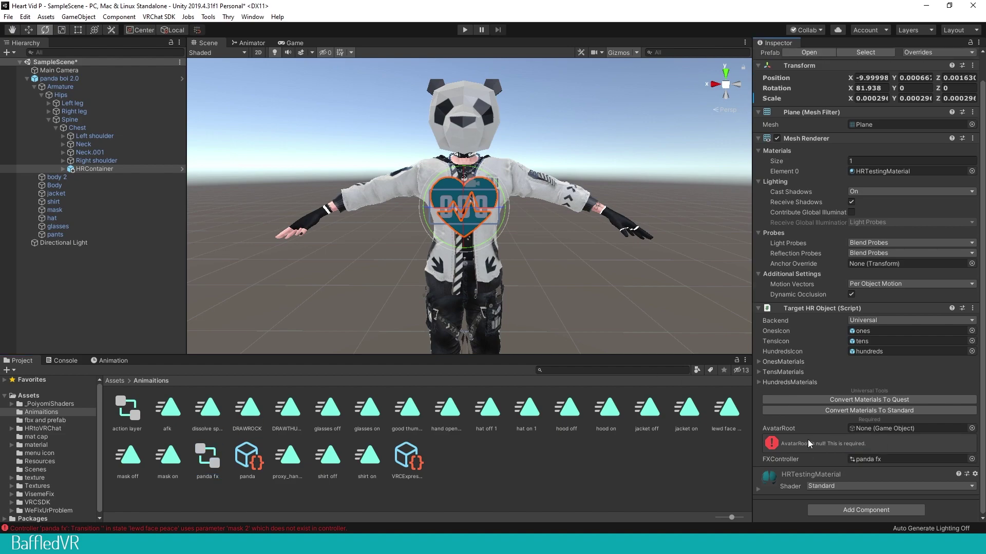
click(70, 80)
drag(70, 82, 912, 427)
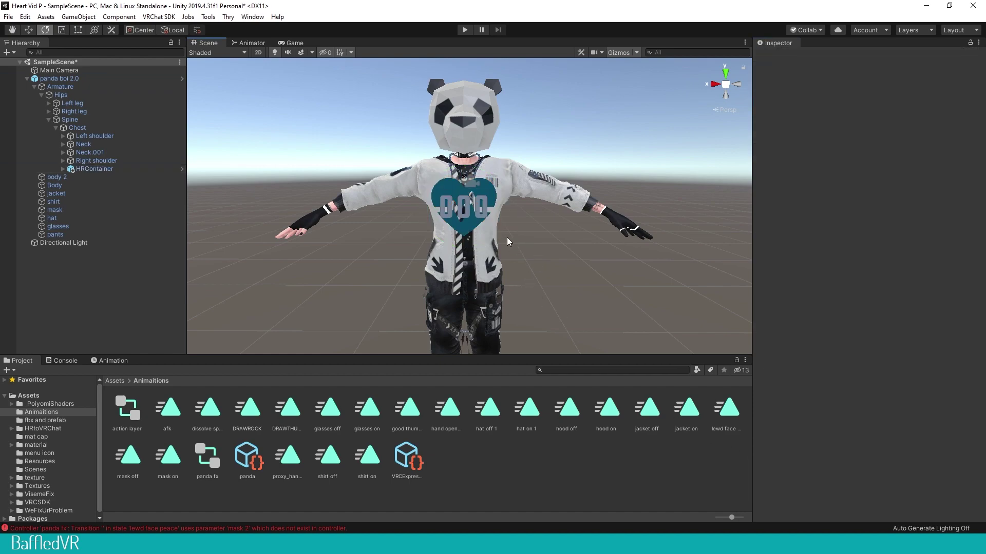
Bring up the HRtoVRChat_SDK editor window from the Window menu and look it over
click(245, 19)
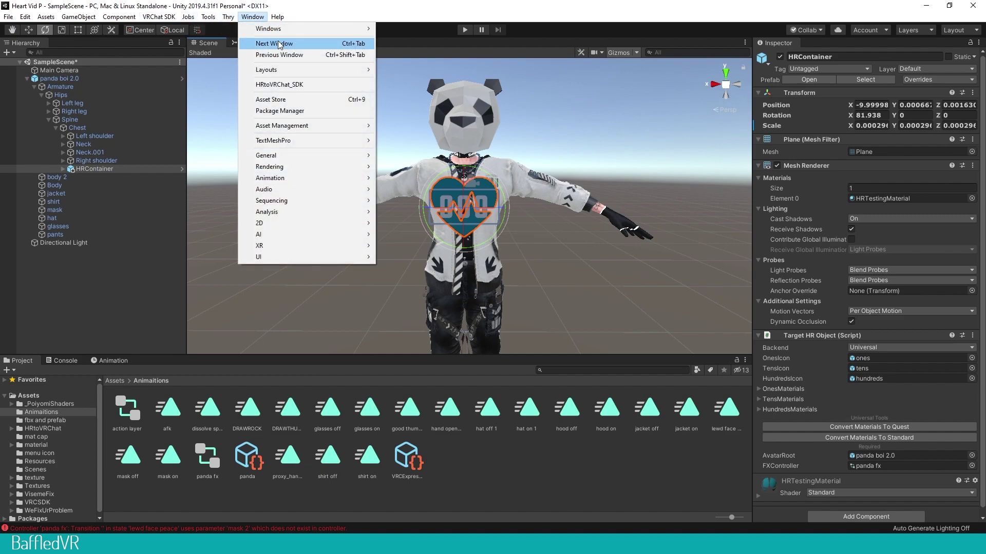
click(289, 87)
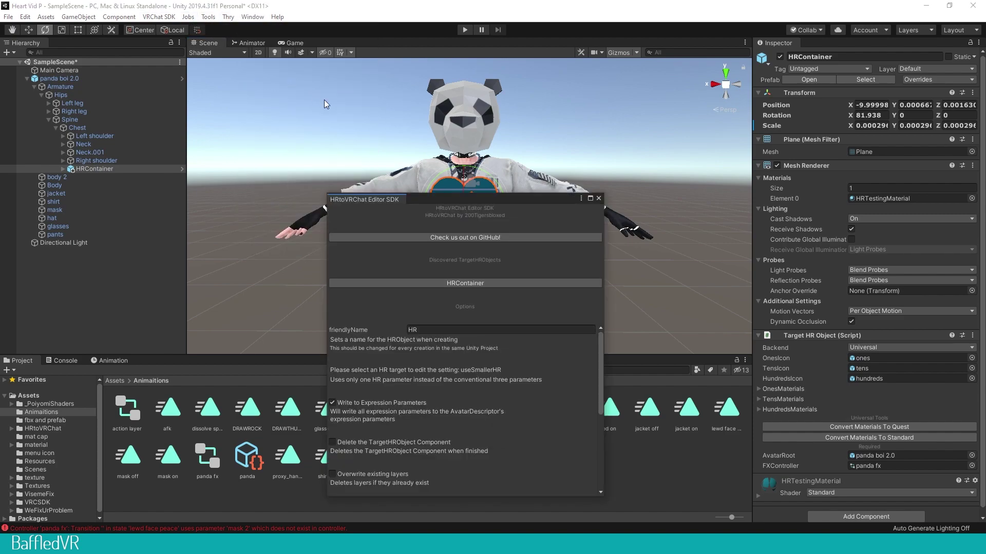
drag(465, 198, 478, 111)
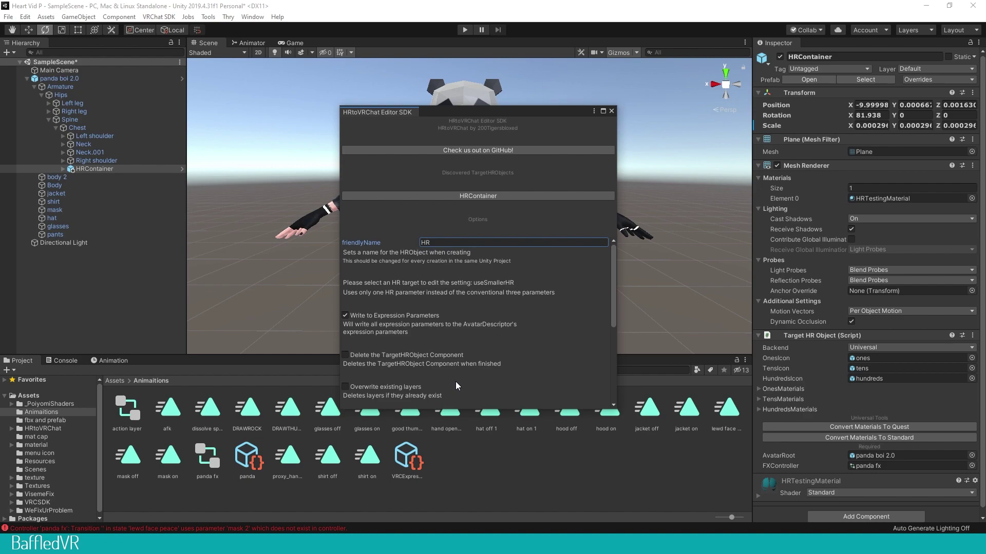
scroll(461, 348, down, 5)
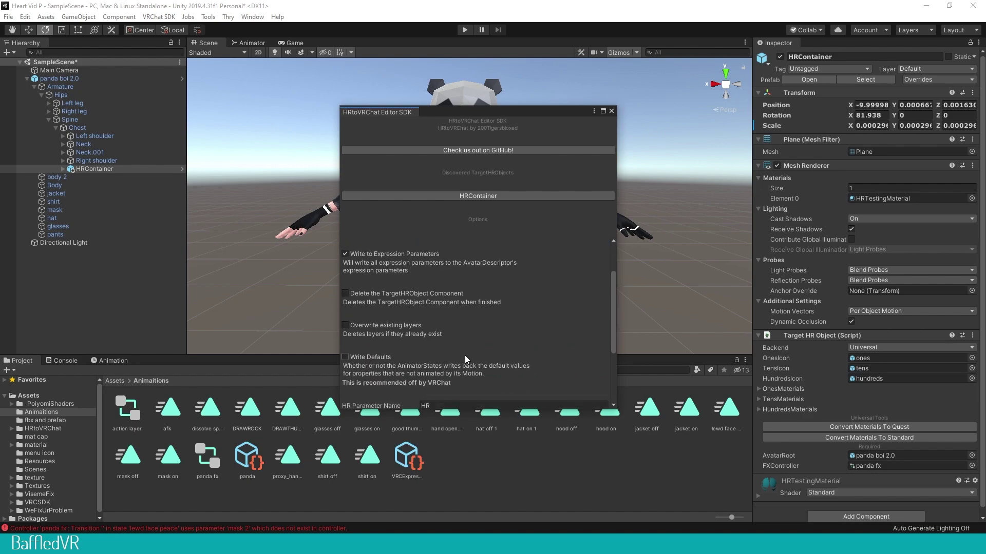
scroll(447, 353, up, 5)
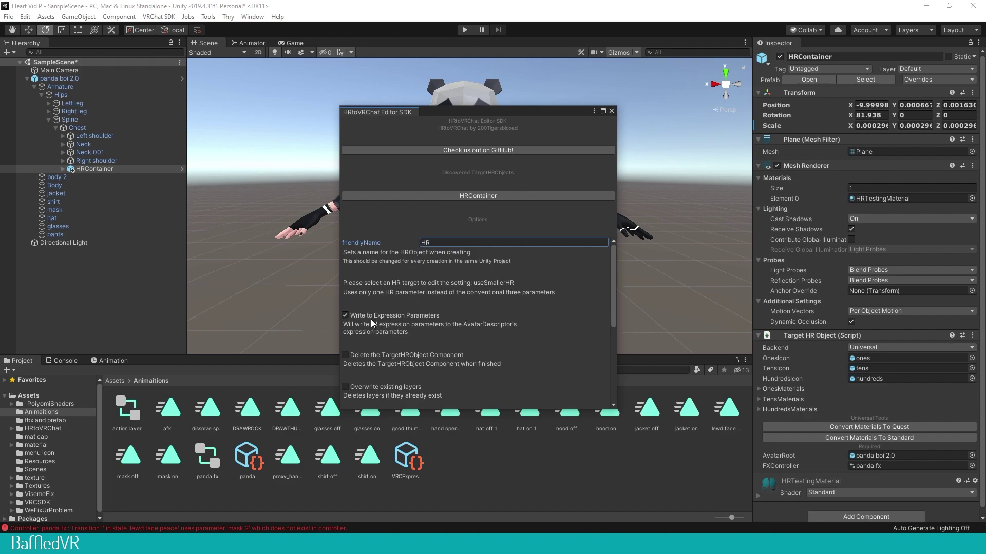
scroll(395, 348, down, 3)
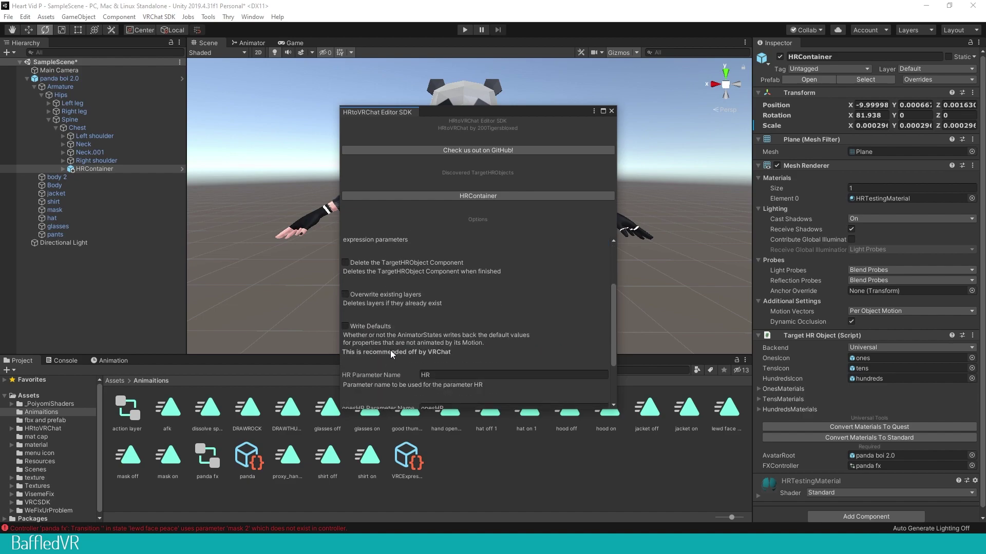
scroll(393, 358, down, 3)
scroll(394, 358, up, 6)
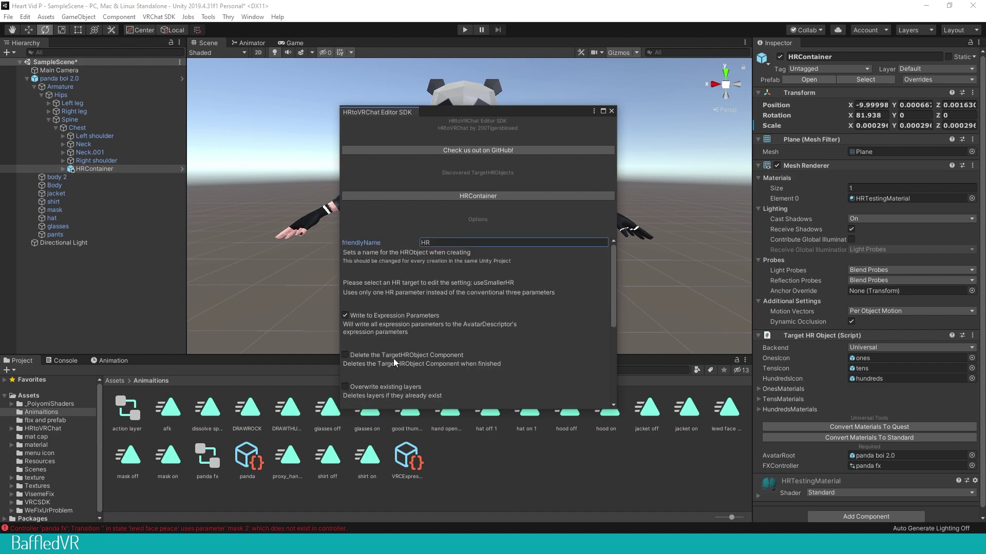
Choose HRContainer as the target, run Create Animations!, and confirm completion
click(452, 195)
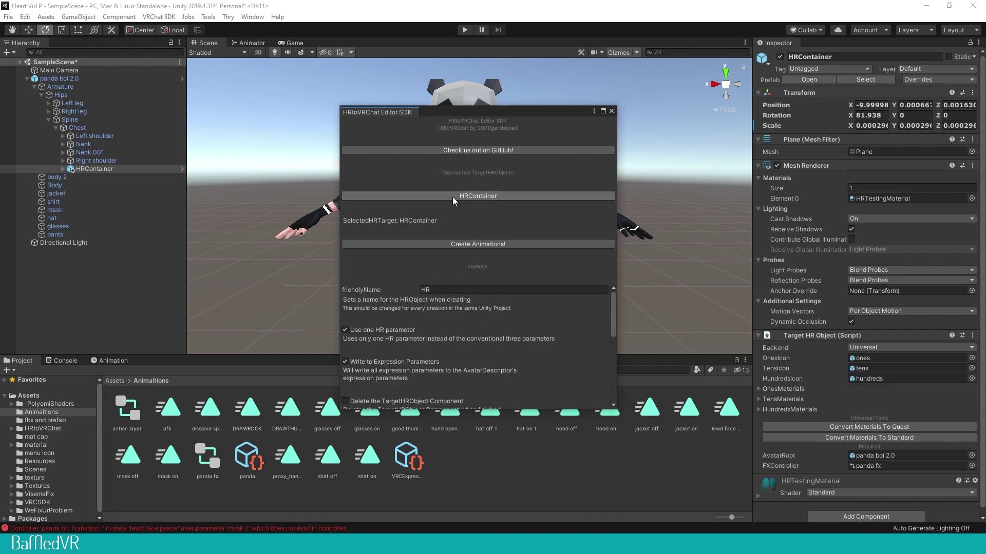
click(466, 245)
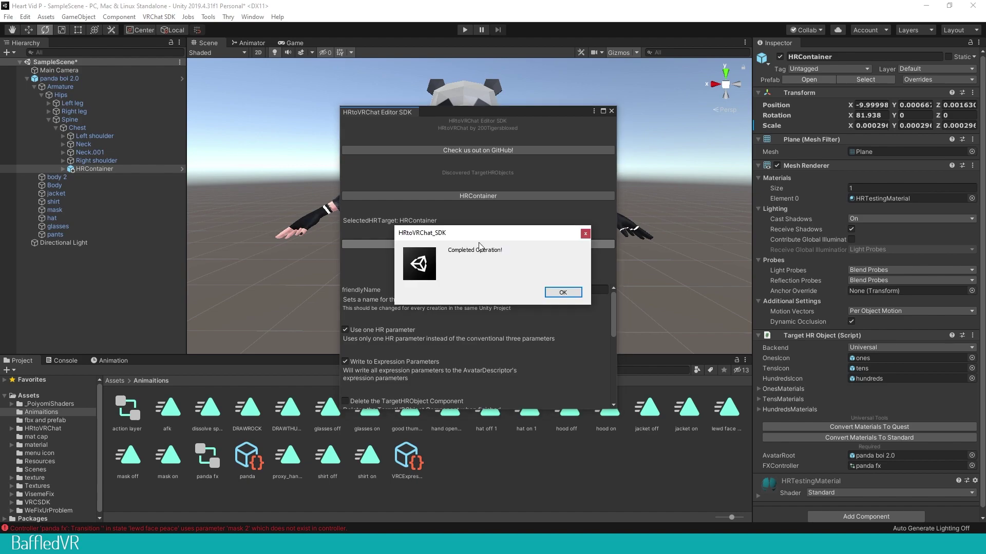
click(546, 292)
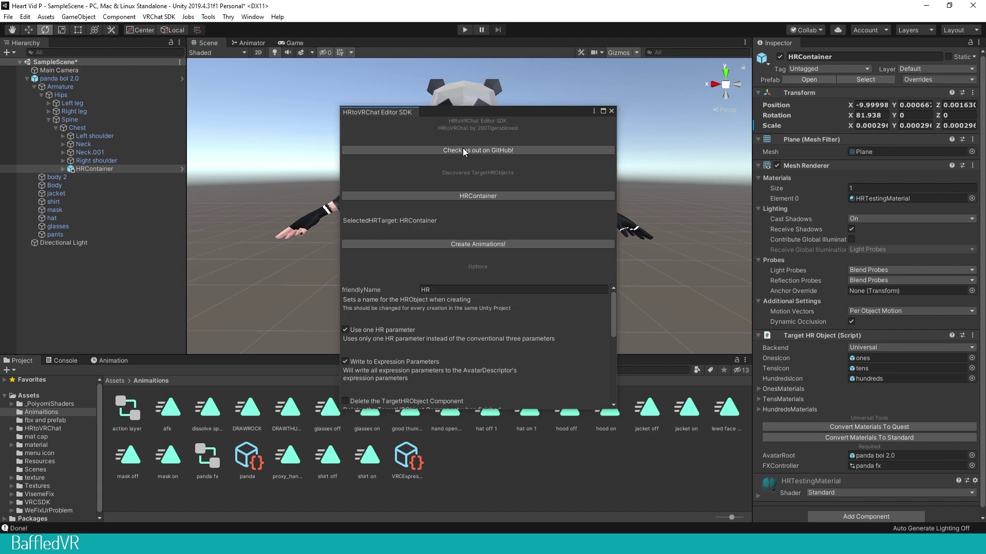
Close the SDK window and show panda boi 2.0's HR-master-hr layer in the Animator
click(611, 111)
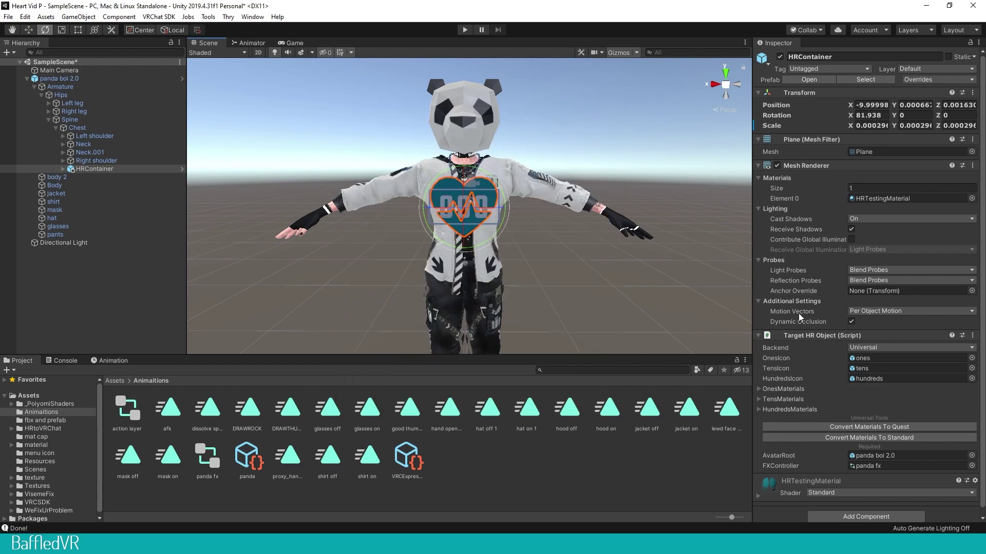
click(246, 43)
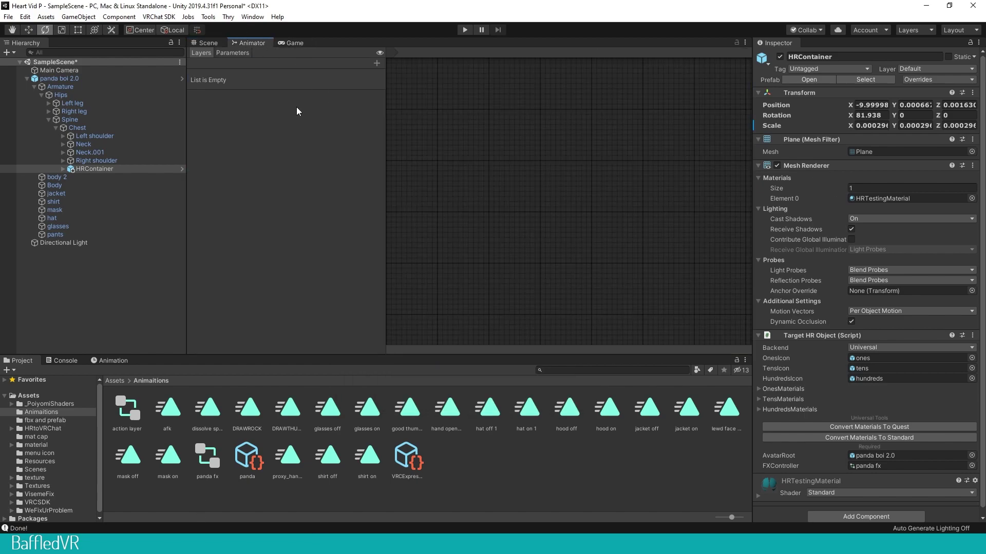
click(207, 43)
click(80, 73)
click(80, 78)
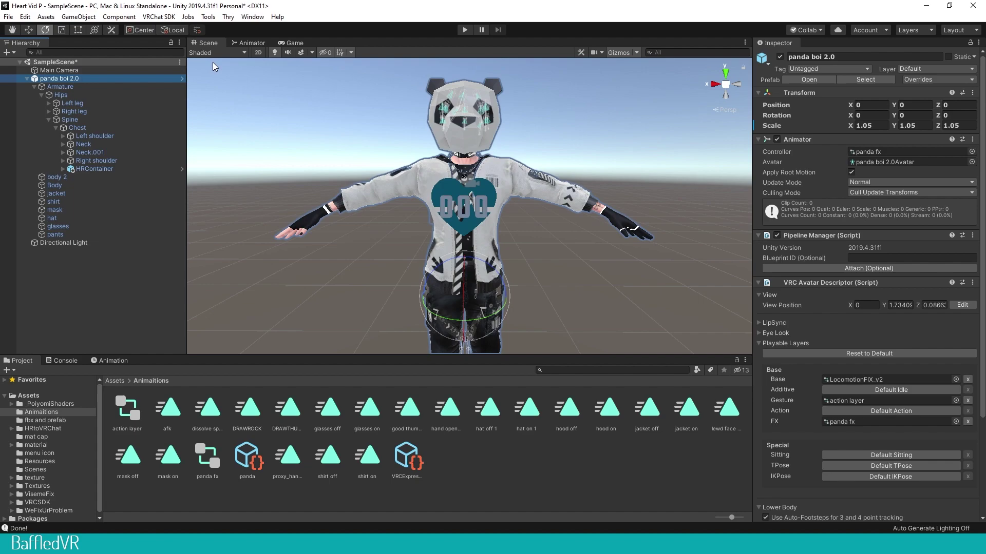
click(253, 43)
click(266, 303)
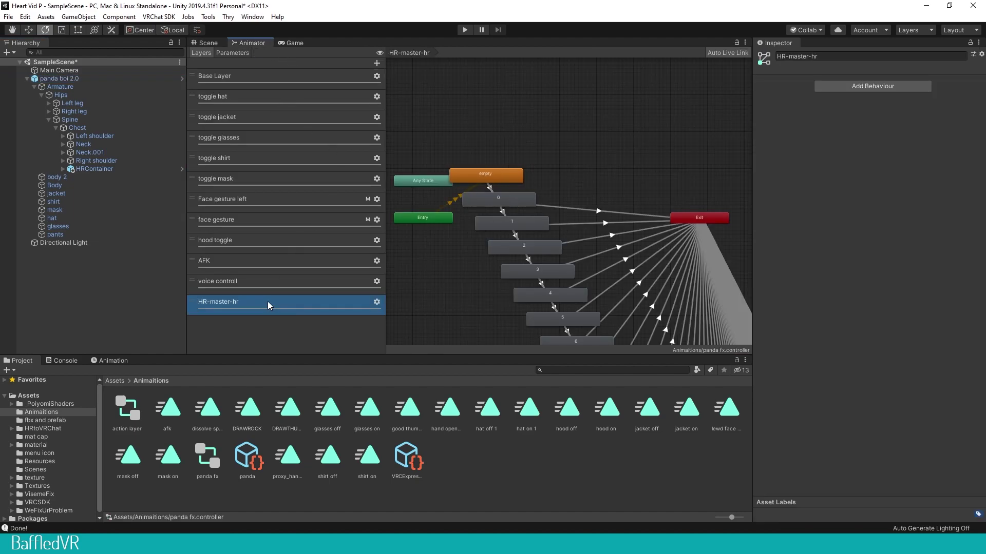
Zoom in on the numbered heart-rate states and select the empty -> 95 transition
drag(451, 299, 429, 185)
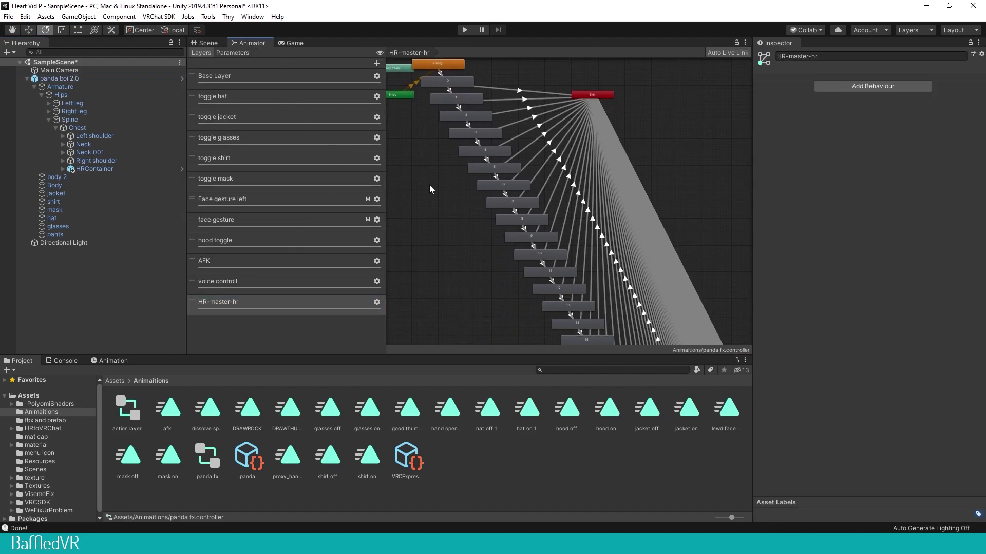
scroll(430, 212, down, 6)
drag(449, 260, 461, 135)
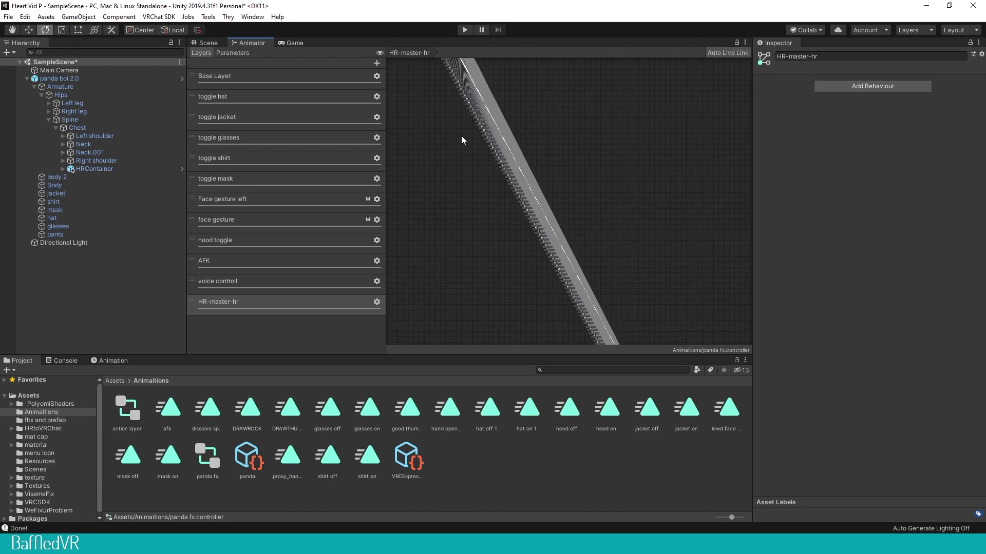
scroll(432, 98, up, 4)
scroll(480, 202, up, 6)
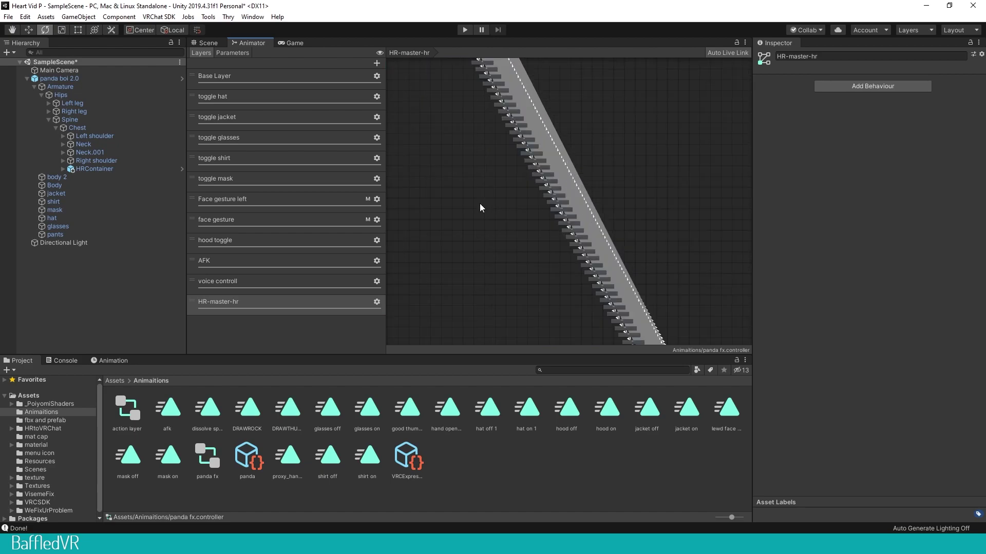
scroll(636, 259, up, 6)
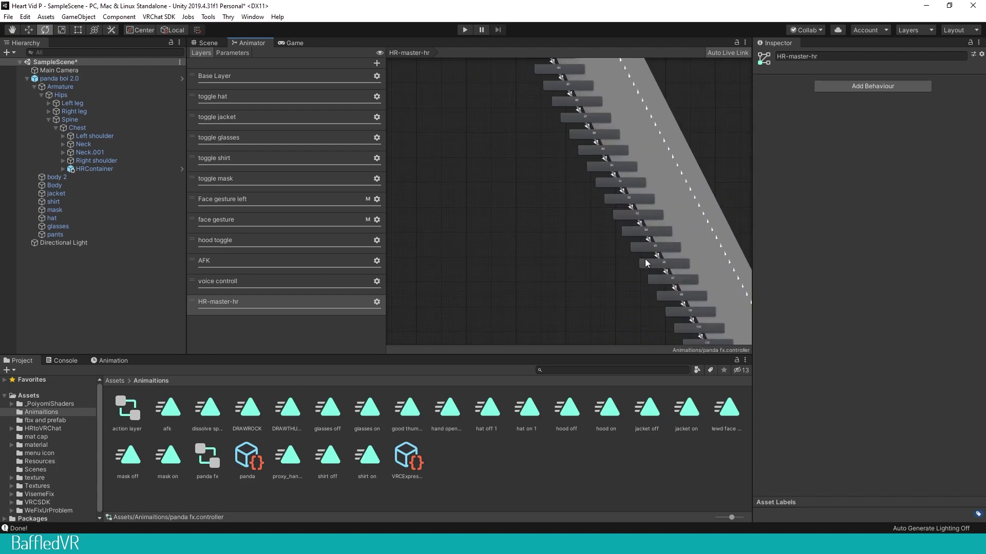
click(654, 230)
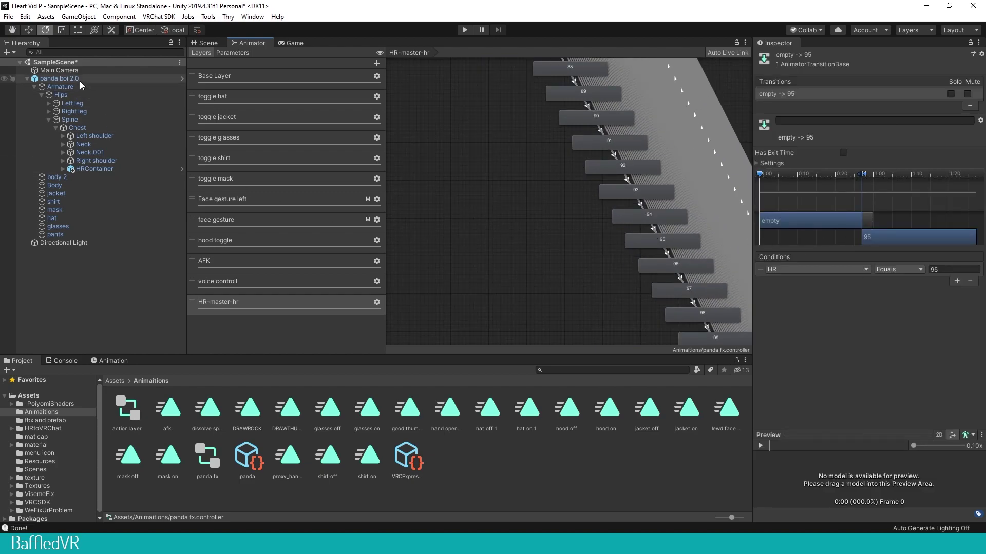
Preview the transition on the panda avatar, turned to show 095 on its chest
drag(78, 78, 867, 485)
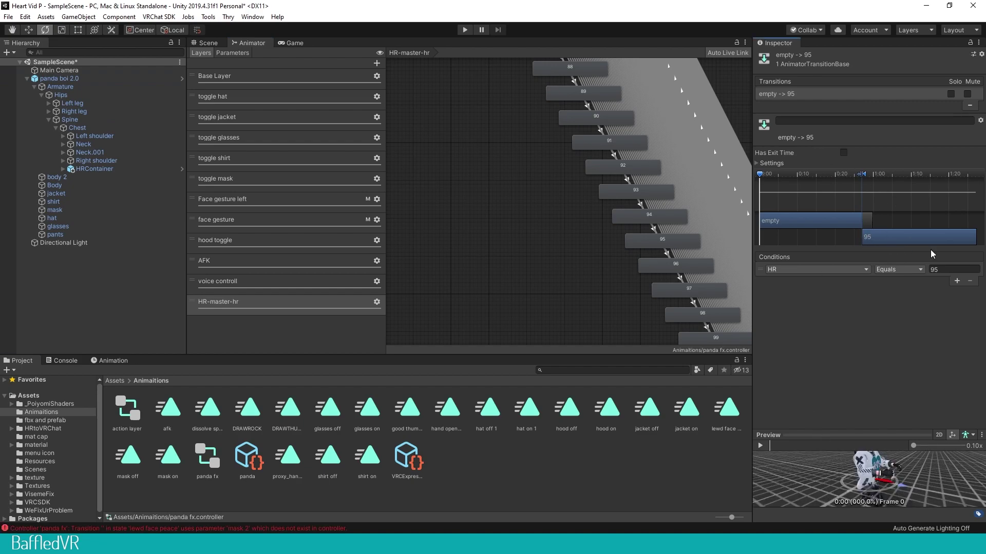
scroll(891, 470, up, 2)
drag(892, 470, 879, 469)
scroll(879, 470, up, 5)
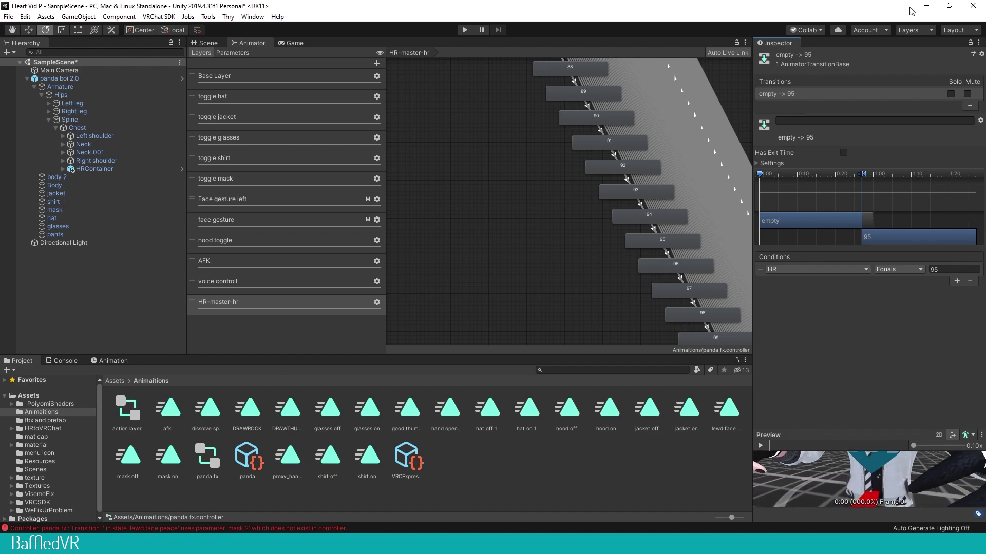
drag(880, 467, 871, 44)
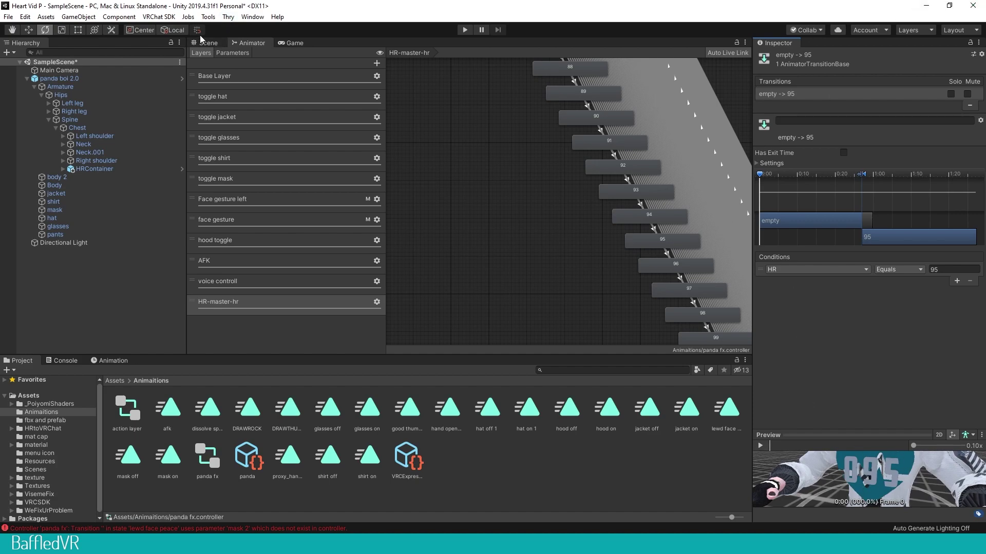
click(81, 78)
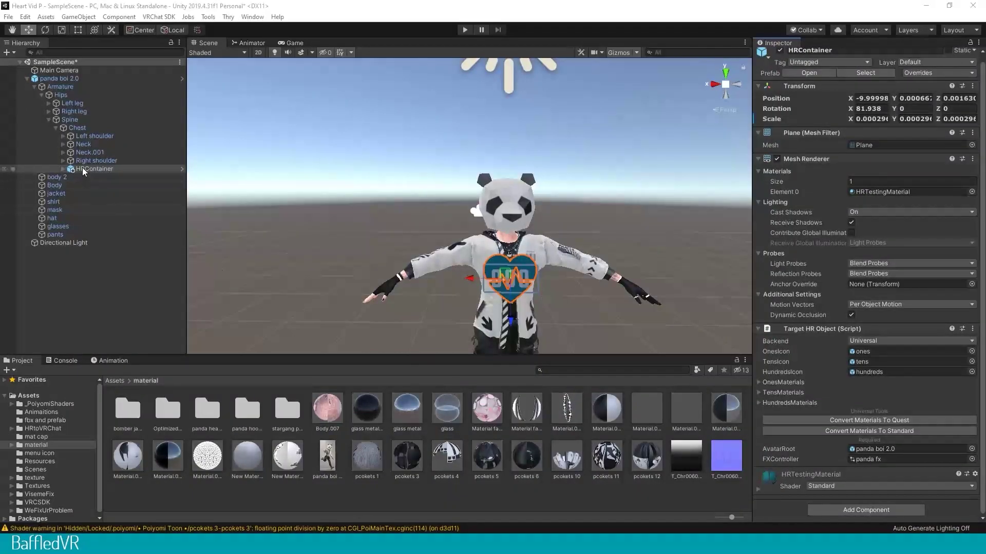
Select HRContainer in the Hierarchy to show its Target HR Object settings
click(84, 170)
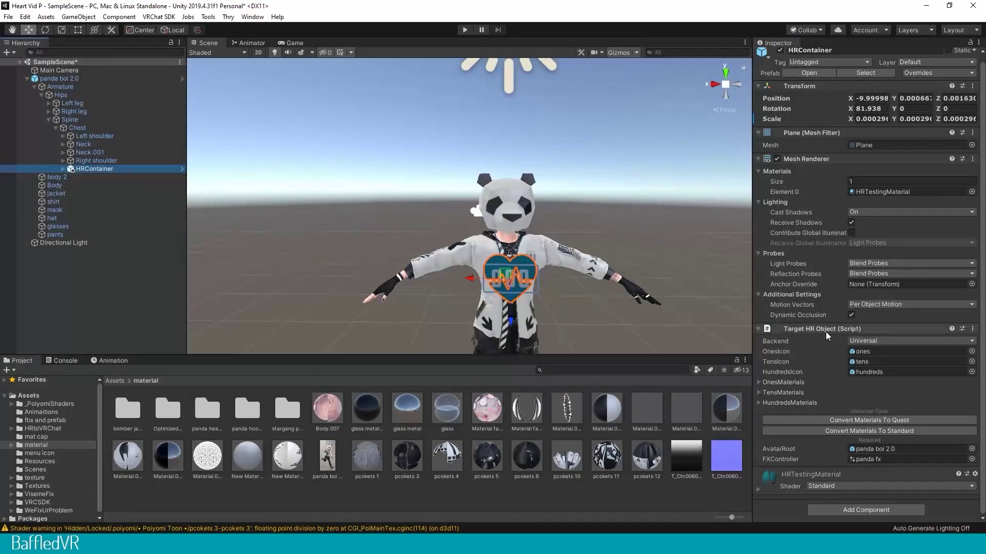